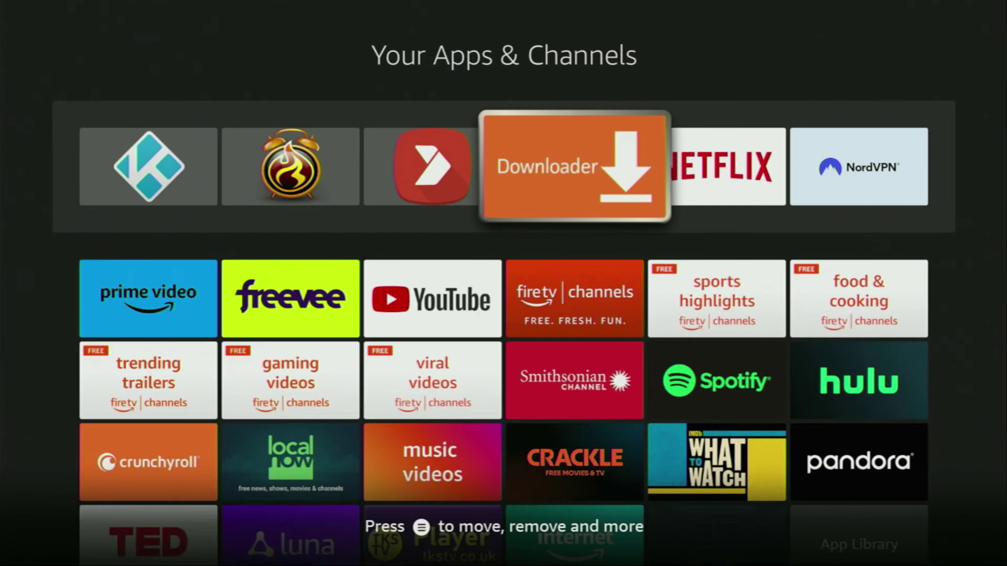
Step: Search Find for 'Do' and pick the Downloader suggestion to list the Downloader app
{"action": "key", "text": "Return"}
{"action": "key", "text": "Left"}
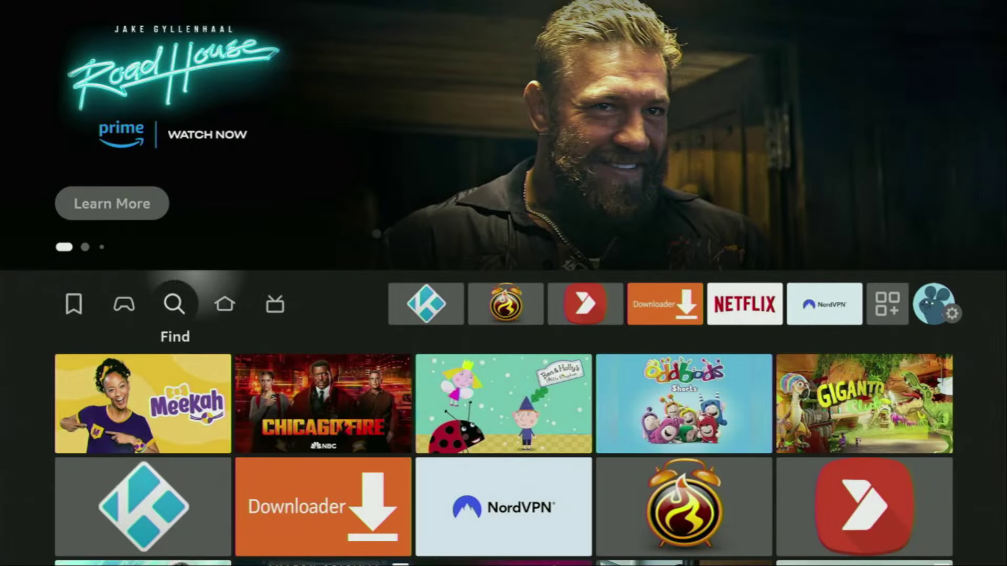
{"action": "key", "text": "Down"}
{"action": "key", "text": "Return"}
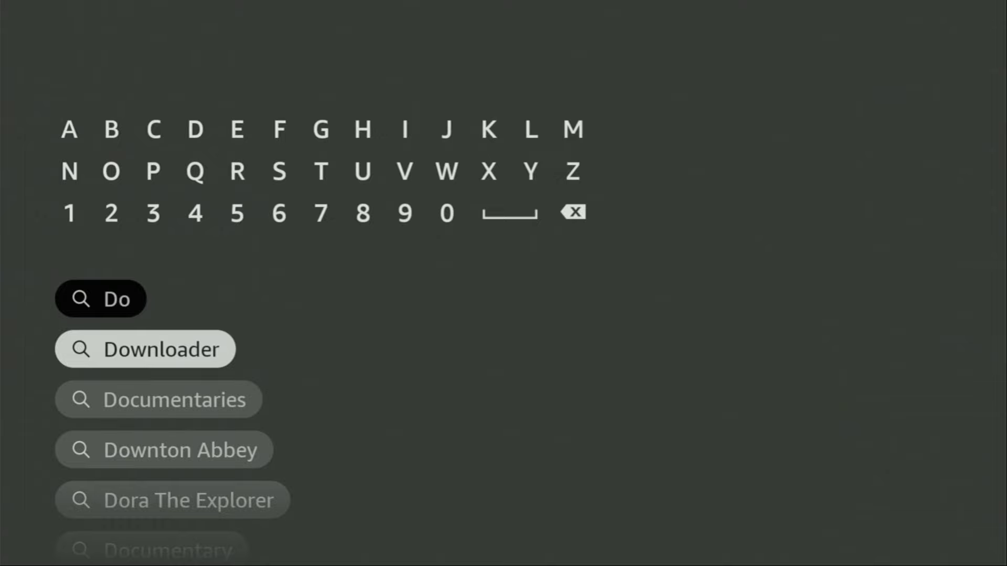
{"action": "key", "text": "Return"}
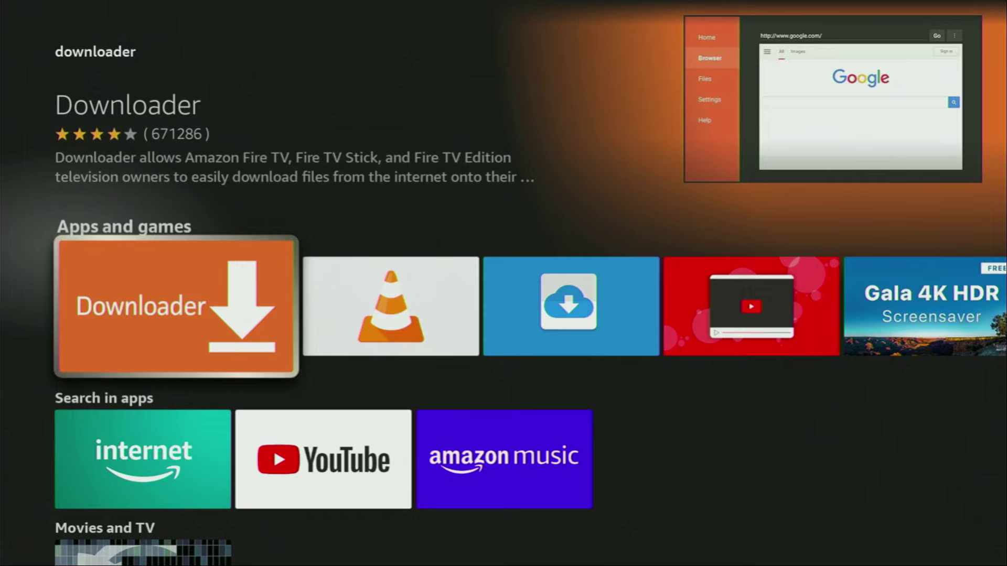
Step: Go from Home to the Settings gear and open the My Fire TV page
{"action": "key", "text": "Home"}
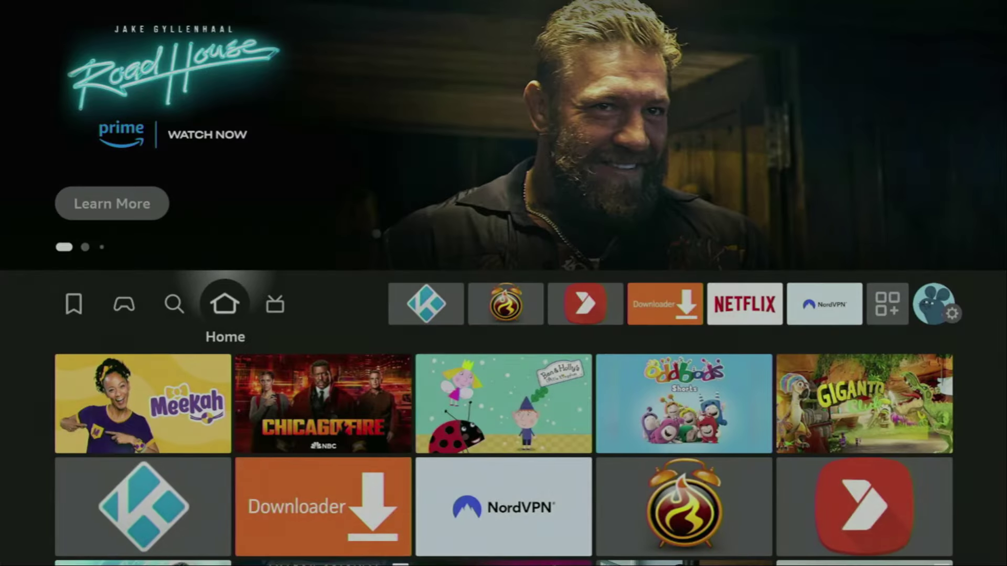
{"action": "key", "text": "Right"}
{"action": "key", "text": "Right"}
{"action": "key", "text": "Right"}
{"action": "key", "text": "Right"}
{"action": "key", "text": "Right"}
{"action": "key", "text": "Right"}
{"action": "key", "text": "Right"}
{"action": "key", "text": "Right"}
{"action": "key", "text": "Right"}
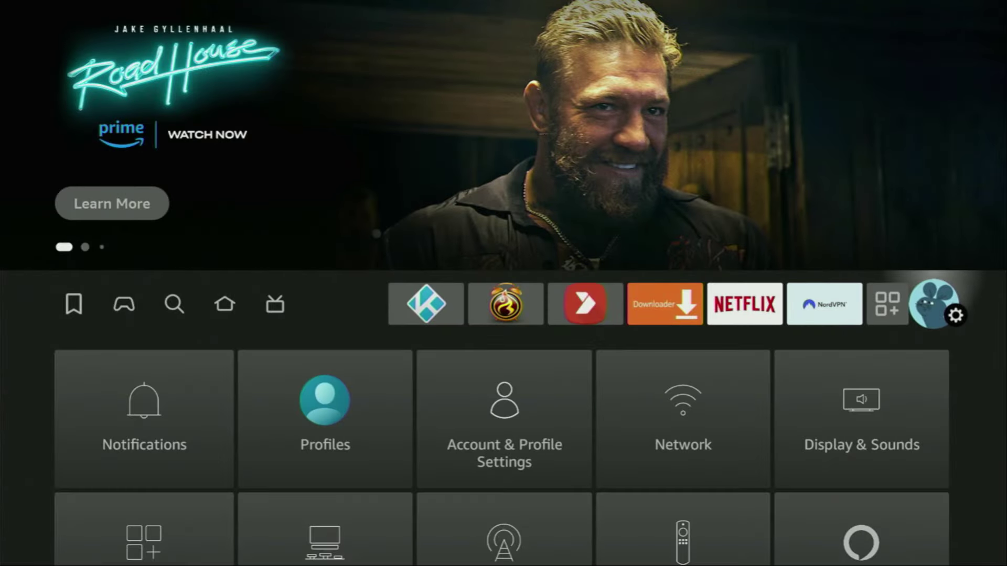
{"action": "key", "text": "Down"}
{"action": "key", "text": "Down"}
{"action": "key", "text": "Down"}
{"action": "key", "text": "Right"}
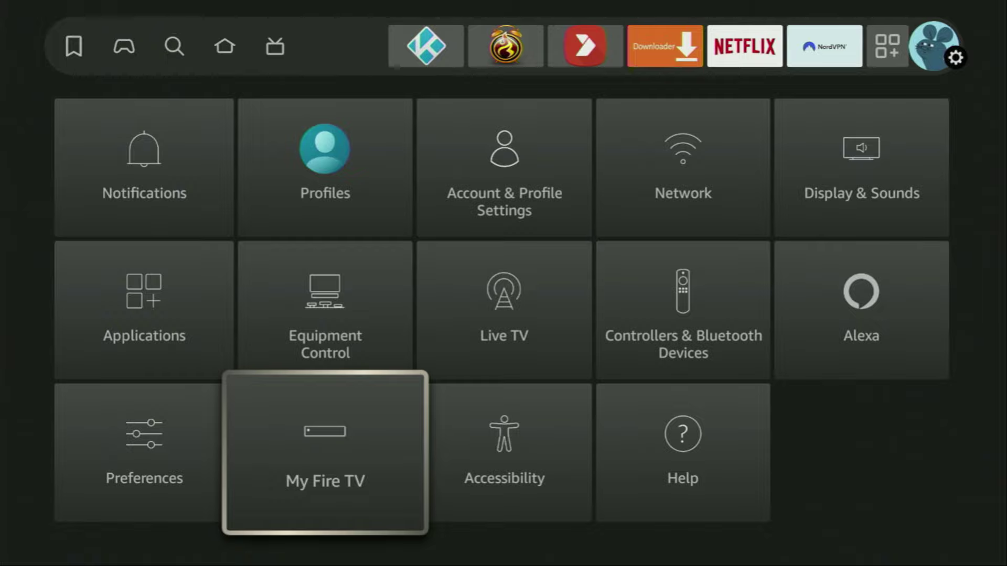
{"action": "key", "text": "Return"}
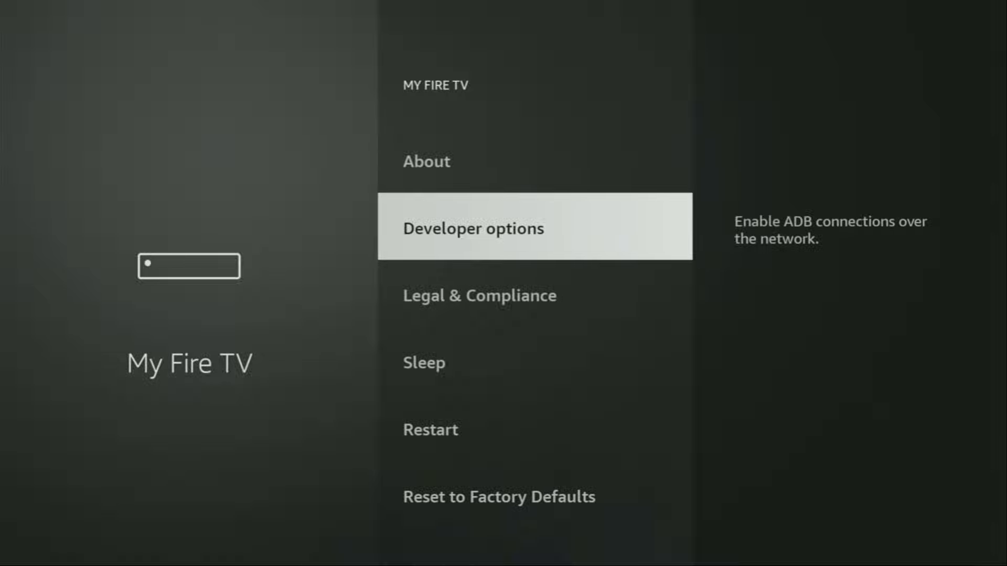
{"action": "key", "text": "Up"}
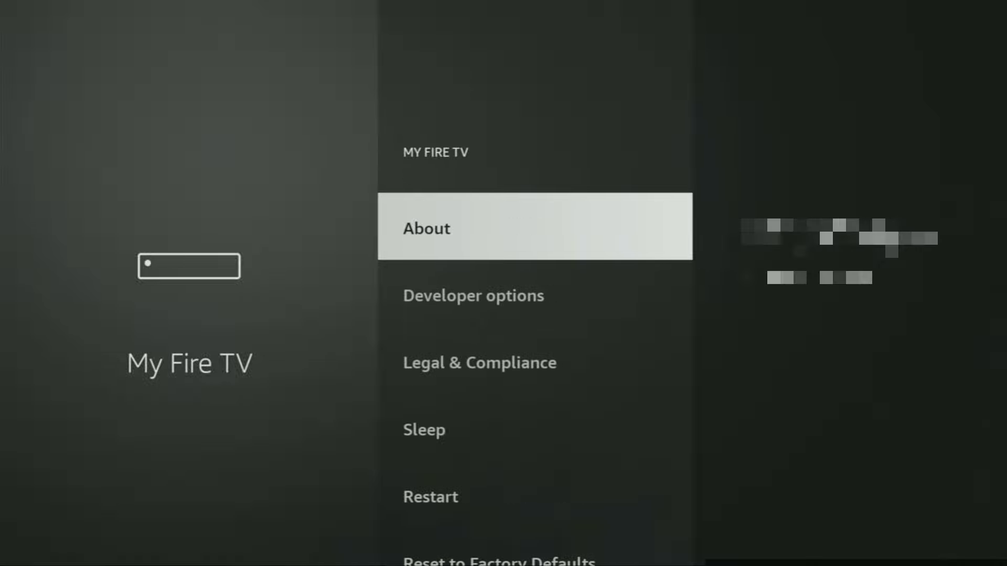
{"action": "key", "text": "Return"}
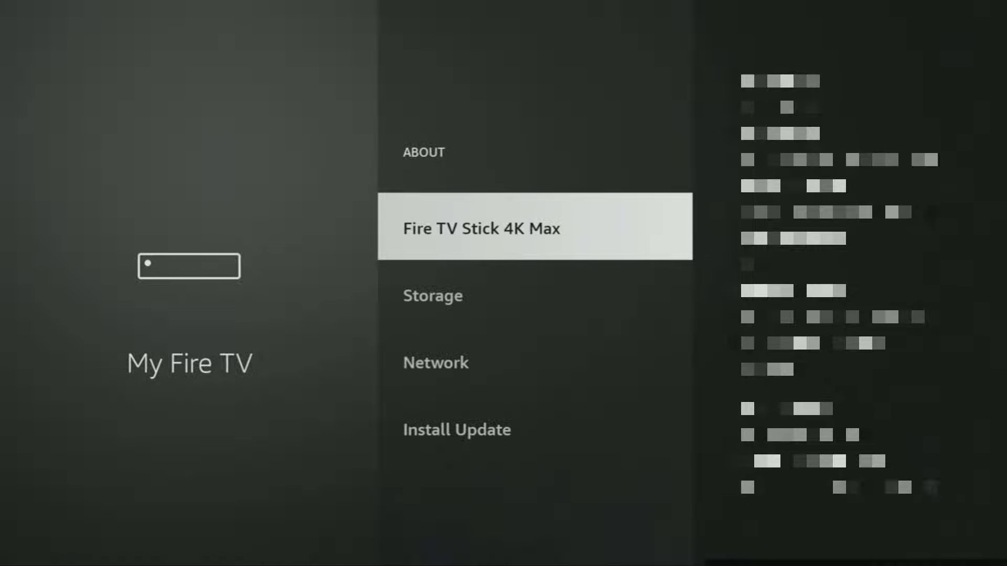
{"action": "key", "text": "Return"}
{"action": "key", "text": "Return"}
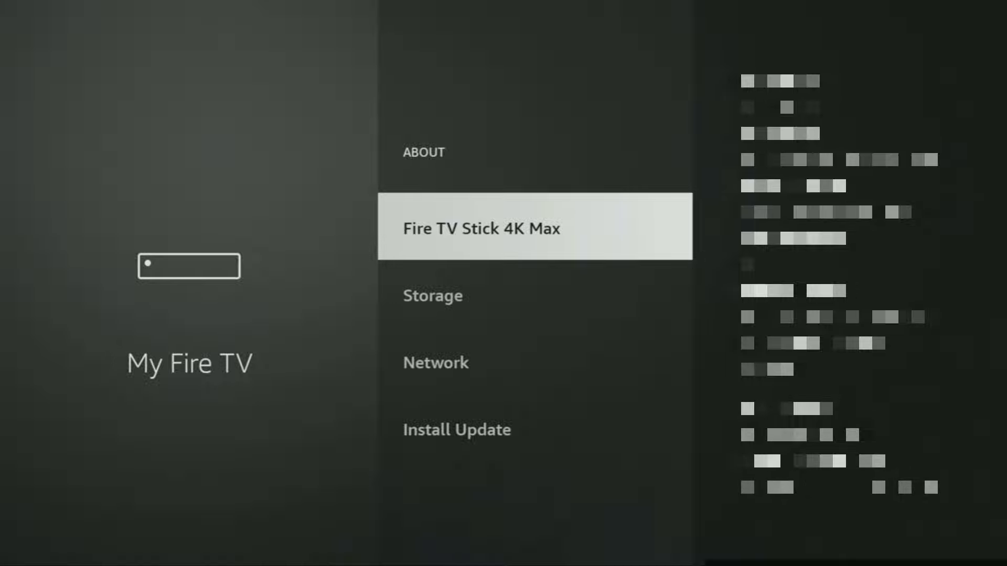
{"action": "key", "text": "Escape"}
{"action": "key", "text": "Down"}
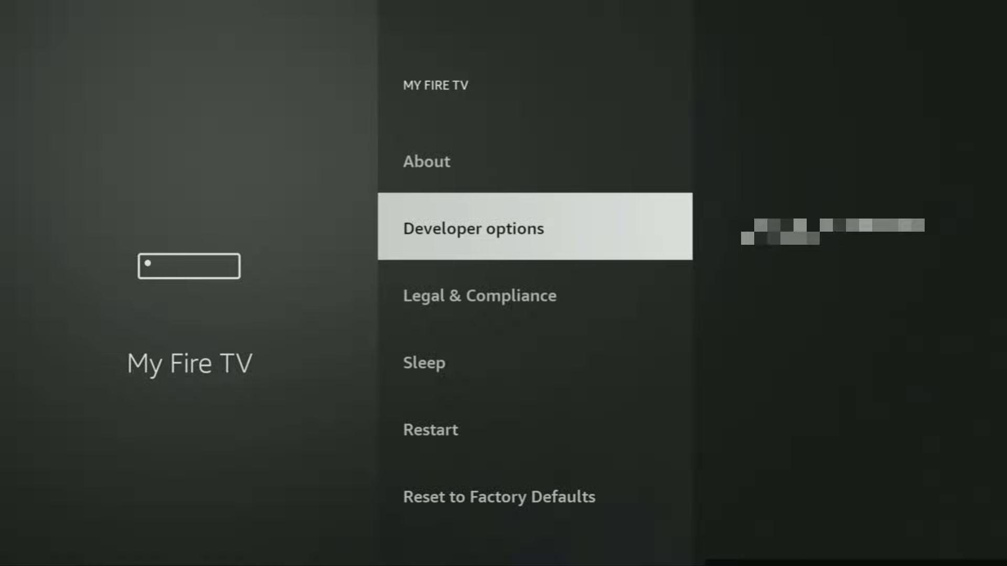
Step: Under Developer options > Install unknown apps, check that Downloader is set to ON
{"action": "key", "text": "Return"}
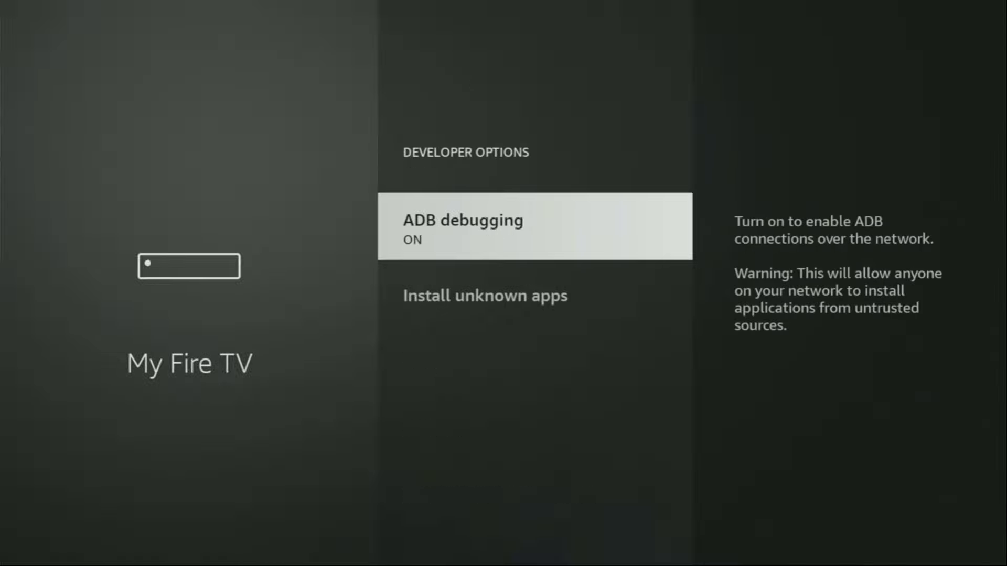
{"action": "key", "text": "Down"}
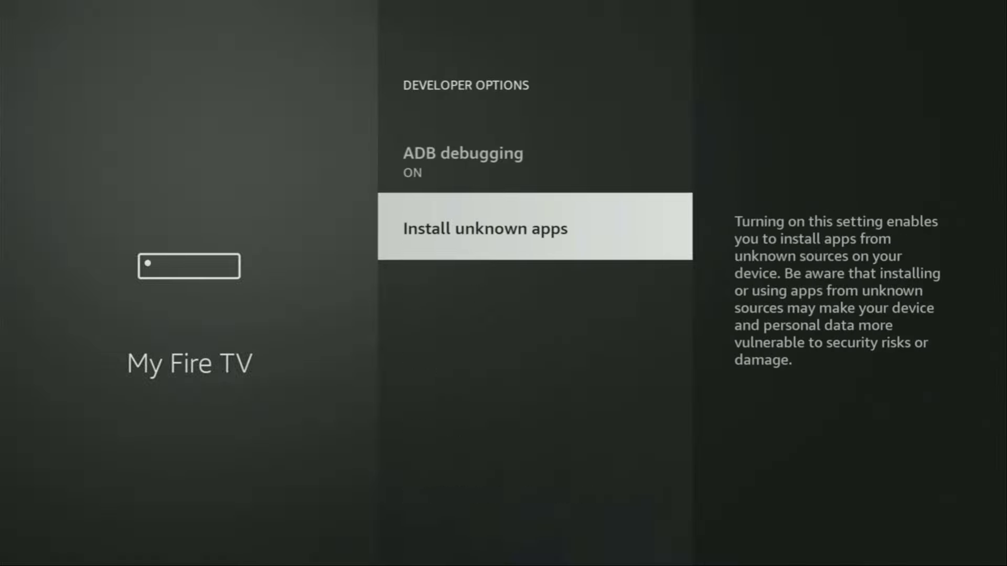
{"action": "key", "text": "Return"}
{"action": "key", "text": "Down"}
{"action": "key", "text": "Down"}
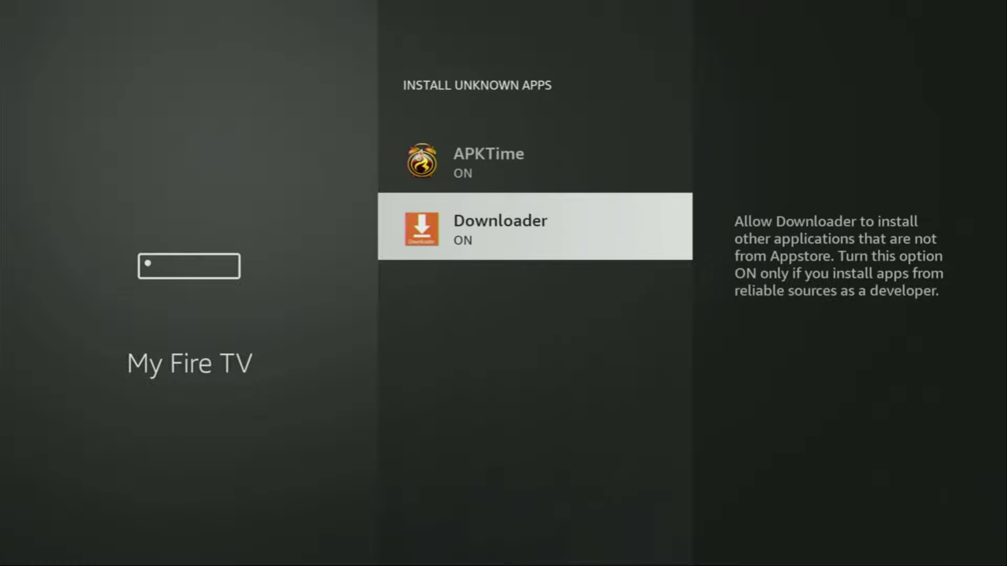
{"action": "key", "text": "Return"}
{"action": "key", "text": "Return"}
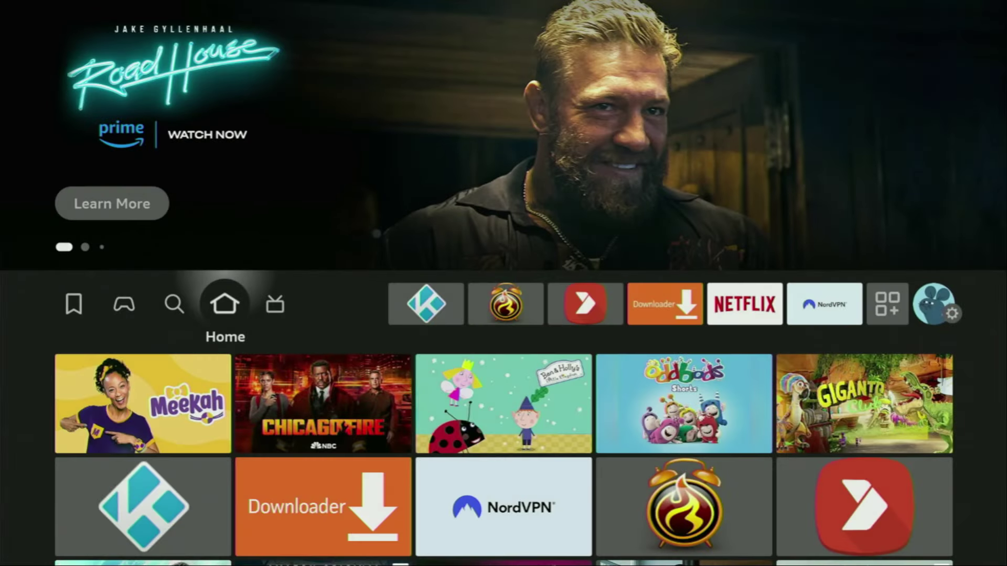
Step: Open Your Apps & Channels and launch NordVPN, found just past Downloader
{"action": "key", "text": "Right"}
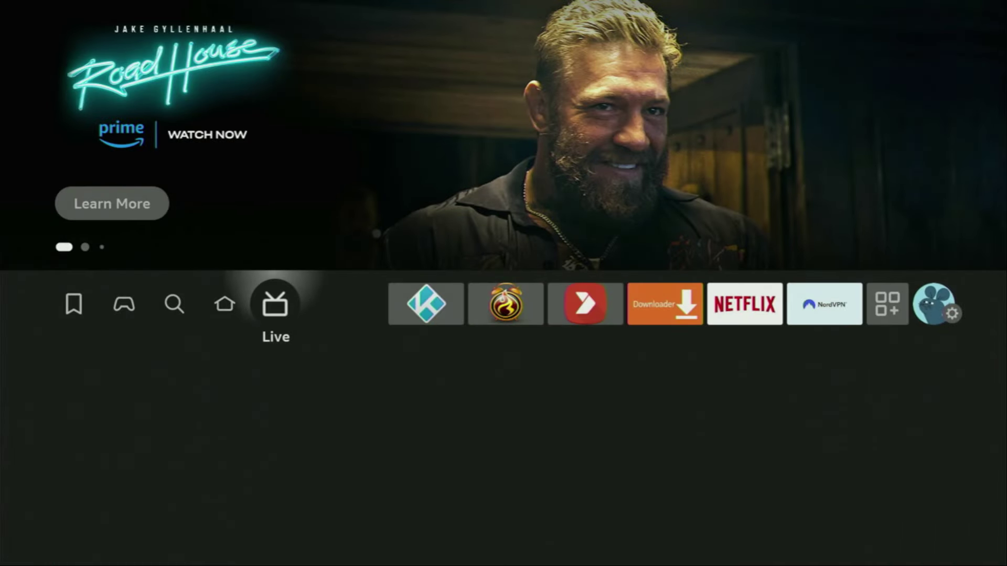
{"action": "key", "text": "Left"}
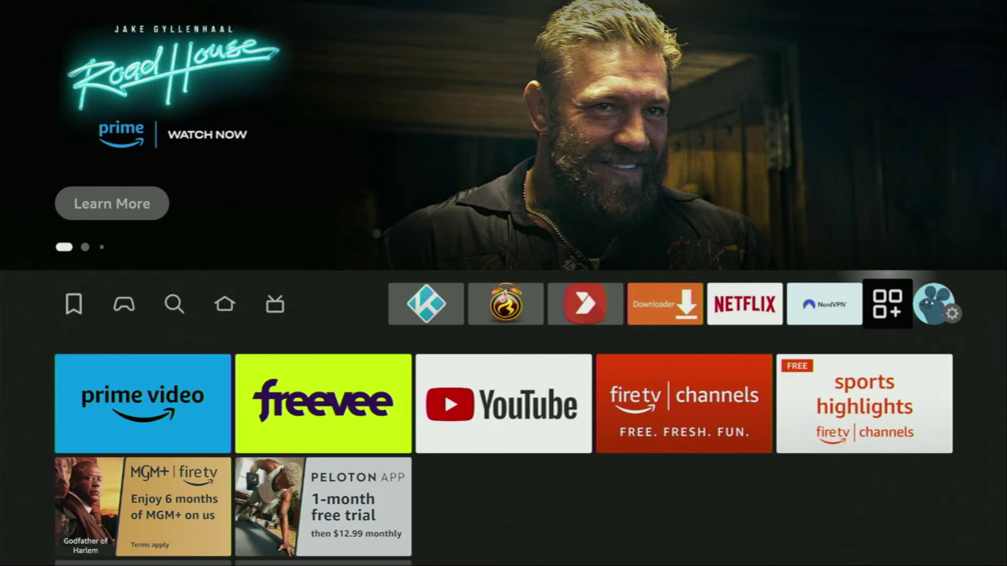
{"action": "key", "text": "Return"}
{"action": "key", "text": "Right"}
{"action": "key", "text": "Right"}
{"action": "key", "text": "Right"}
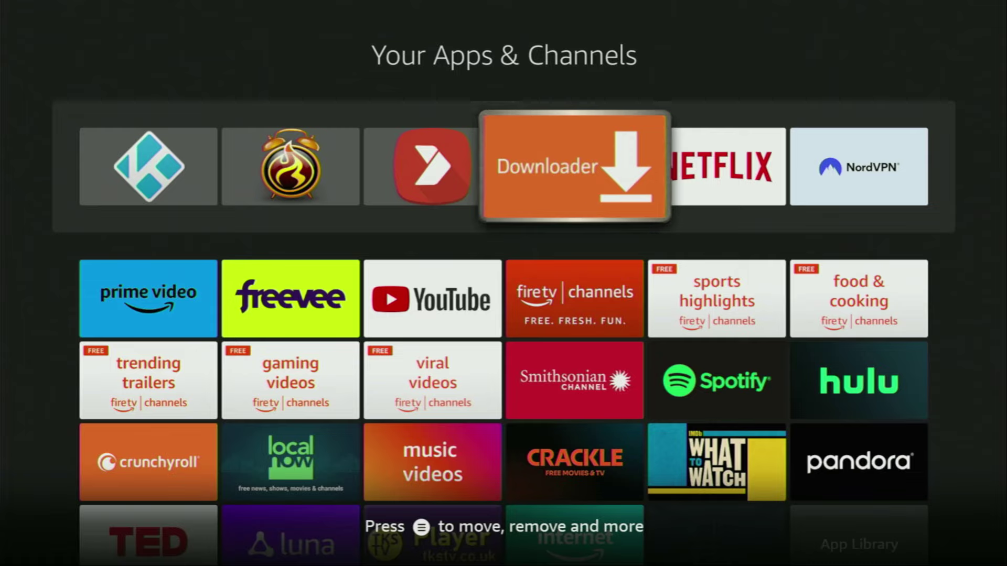
{"action": "key", "text": "Right"}
{"action": "key", "text": "Right"}
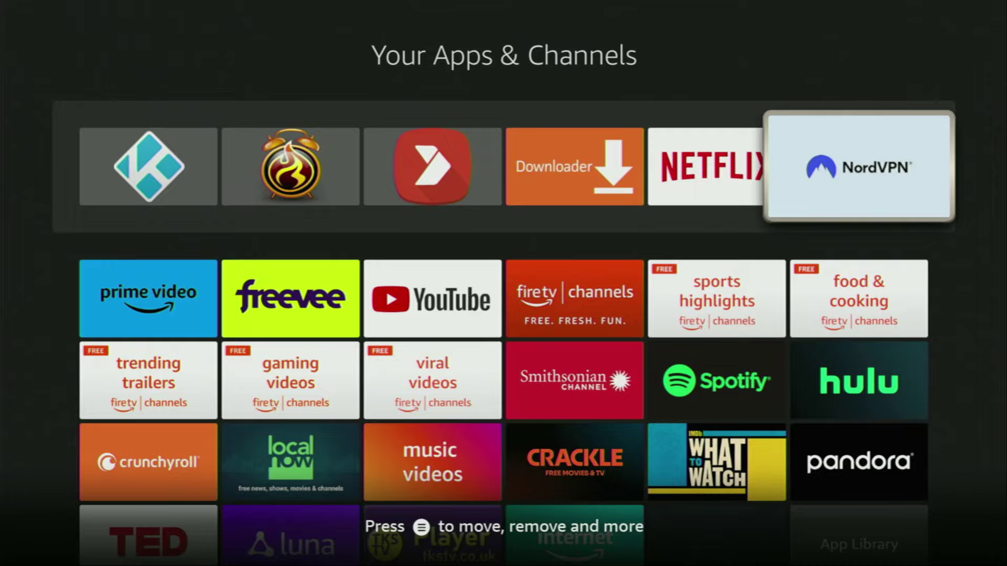
{"action": "key", "text": "Return"}
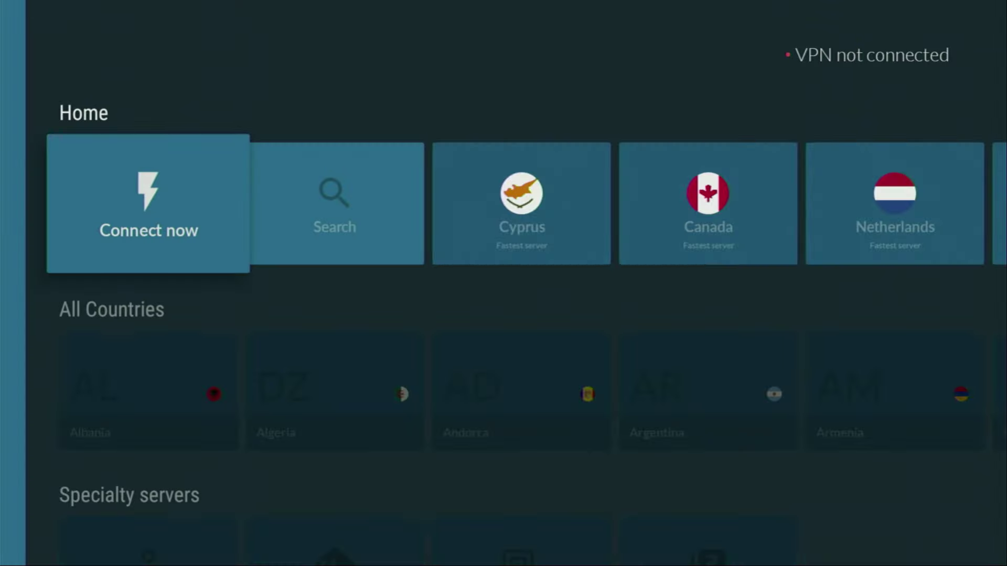
Step: Browse the All Countries row to Canada and connect the VPN to it
{"action": "key", "text": "Down"}
{"action": "key", "text": "Right"}
{"action": "key", "text": "Right"}
{"action": "key", "text": "Right"}
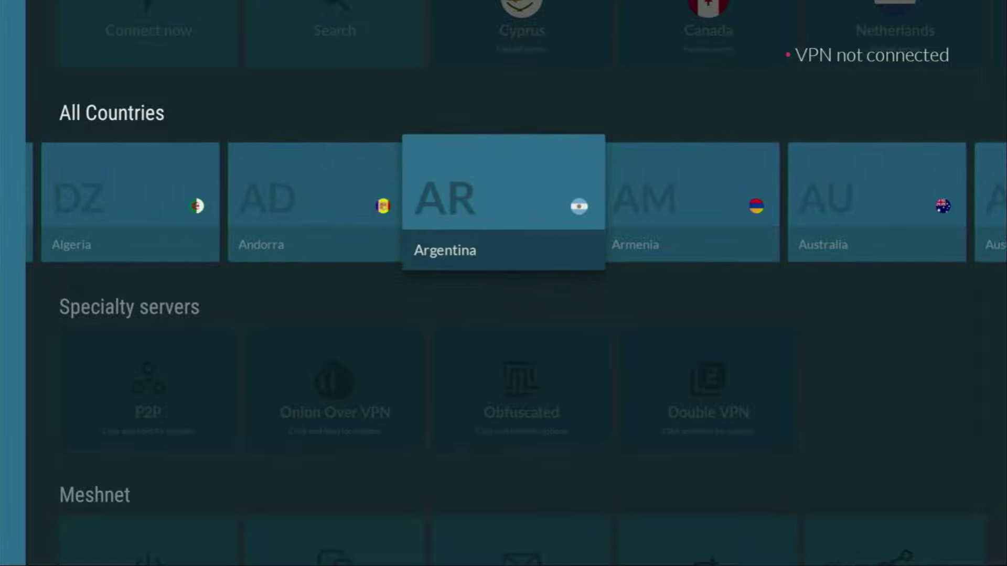
{"action": "key", "text": "Right"}
{"action": "key", "text": "Right"}
{"action": "key", "text": "Right"}
{"action": "key", "text": "Right"}
{"action": "key", "text": "Right"}
{"action": "key", "text": "Right"}
{"action": "key", "text": "Right"}
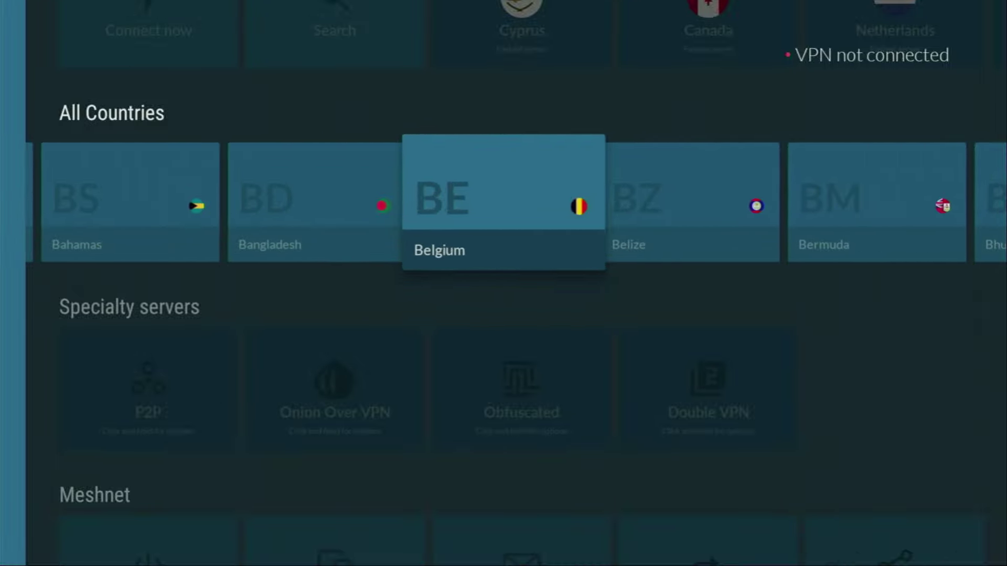
{"action": "key", "text": "Right"}
{"action": "key", "text": "Right"}
{"action": "key", "text": "Right"}
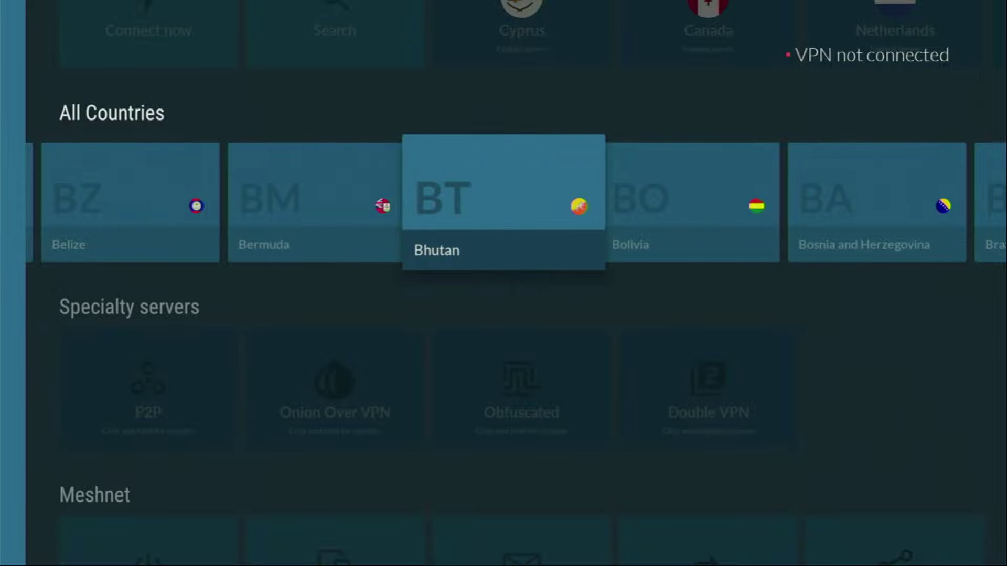
{"action": "key", "text": "Right"}
{"action": "key", "text": "Right"}
{"action": "key", "text": "Right"}
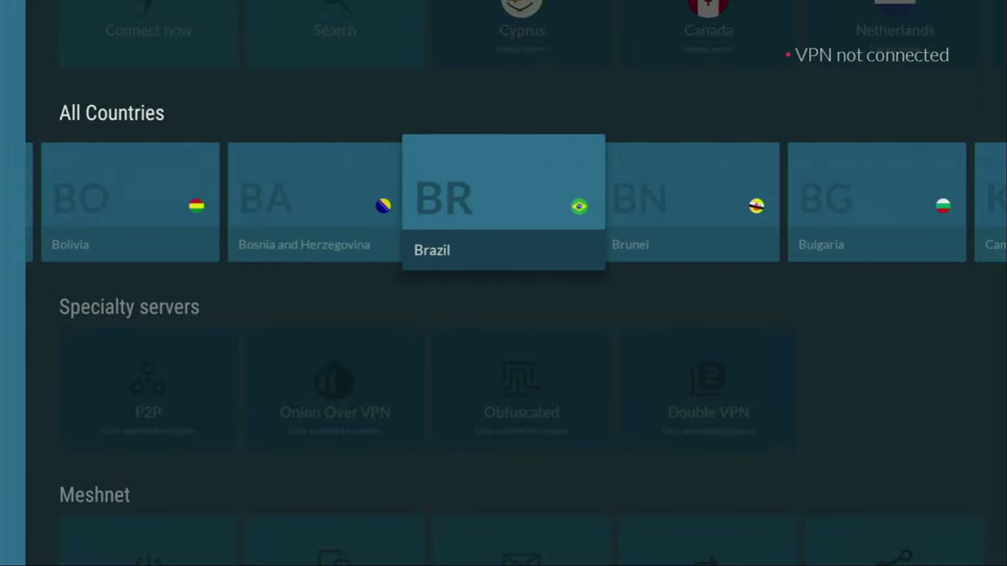
{"action": "key", "text": "Right"}
{"action": "key", "text": "Right"}
{"action": "key", "text": "Right"}
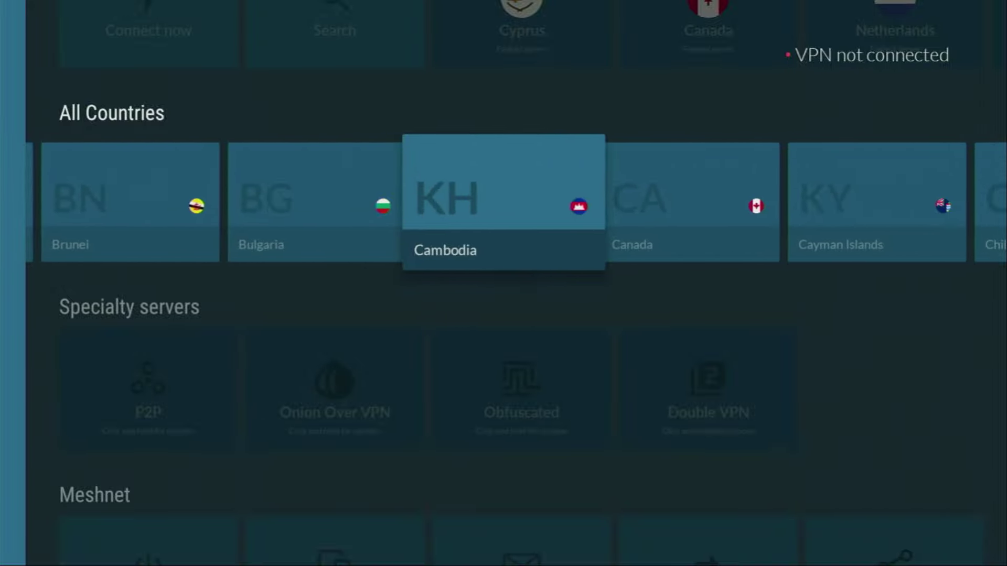
{"action": "key", "text": "Right"}
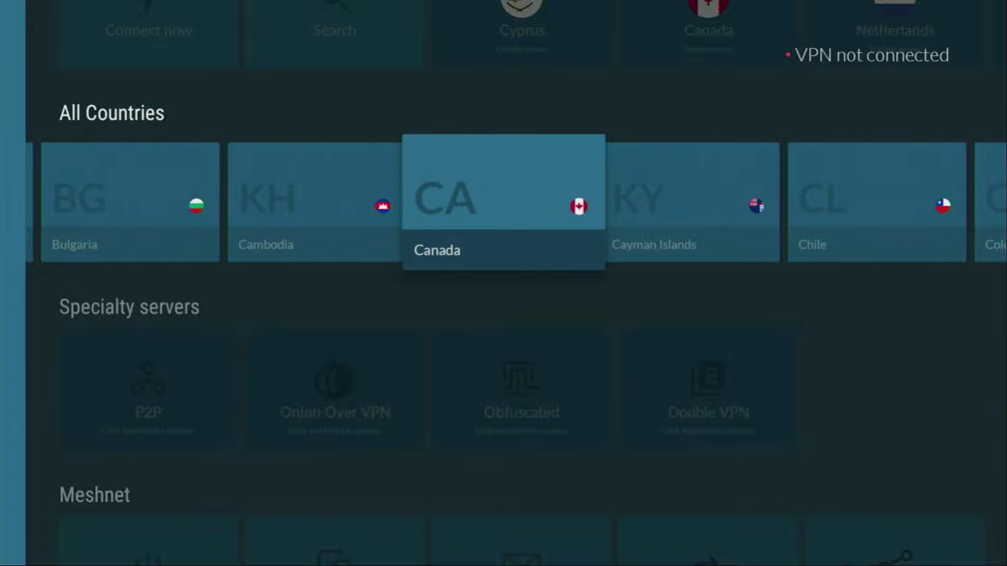
{"action": "key", "text": "Right"}
{"action": "key", "text": "Right"}
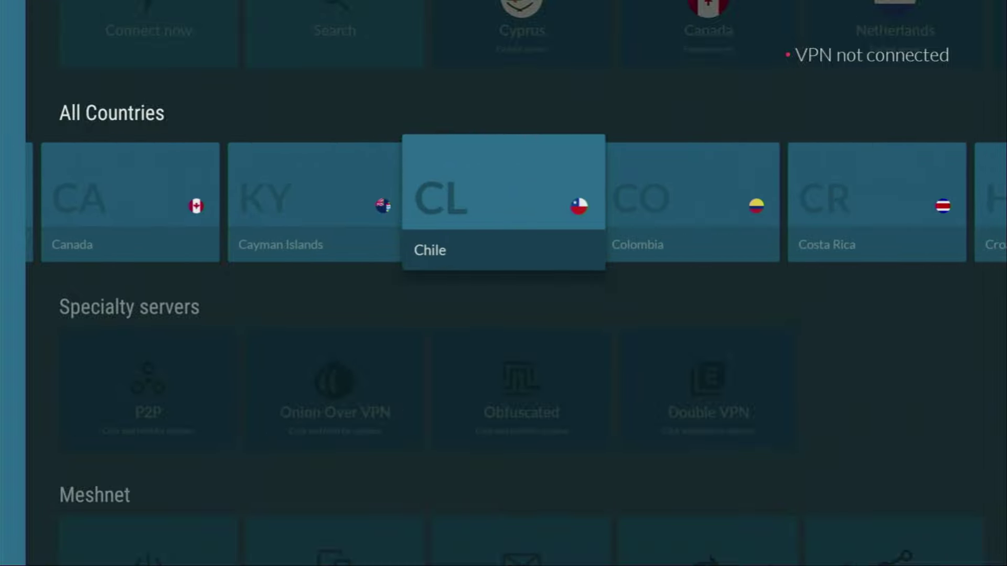
{"action": "key", "text": "Left"}
{"action": "key", "text": "Left"}
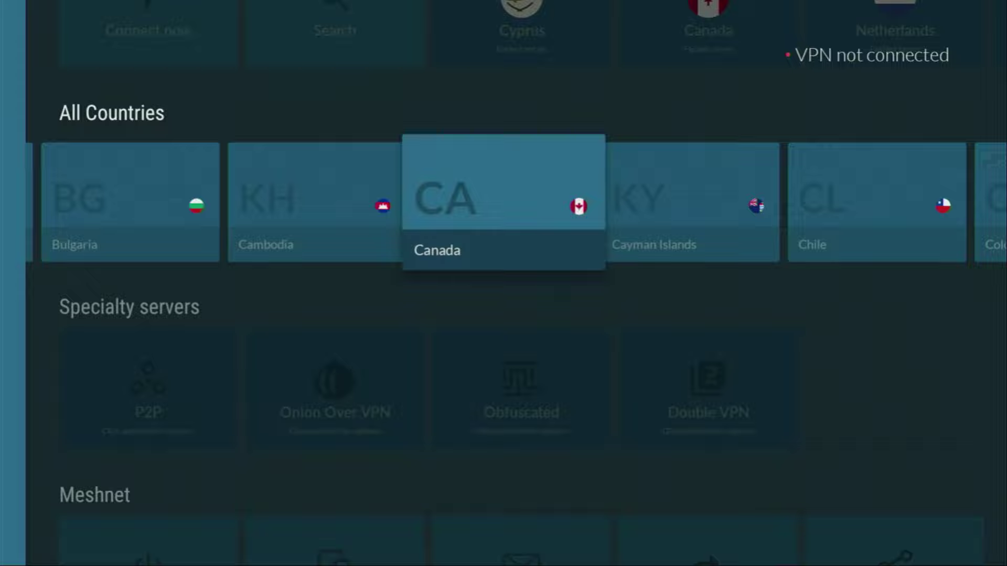
{"action": "key", "text": "Return"}
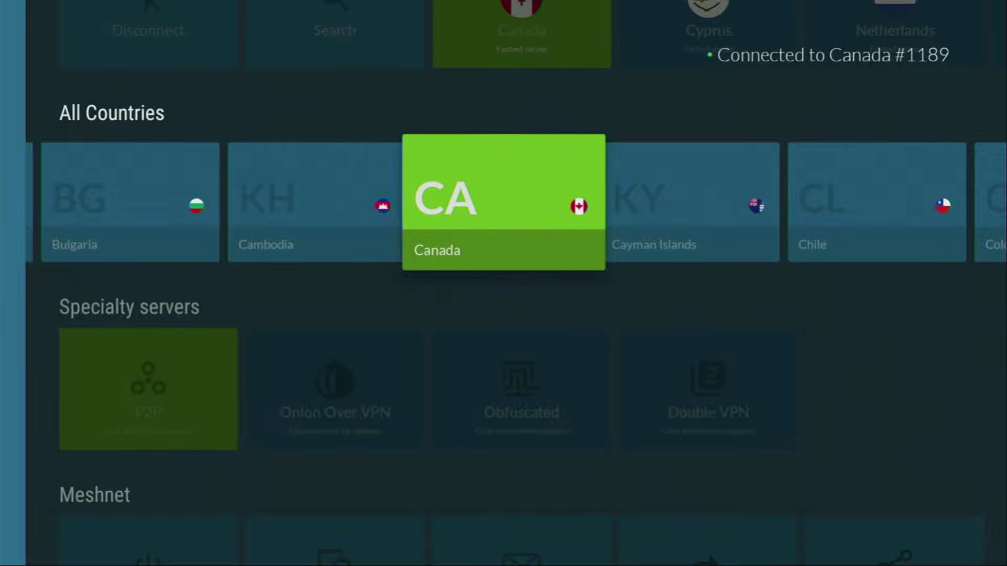
Step: Check the Canada shortcut in the Home row, then browse countries to Costa Rica
{"action": "key", "text": "Up"}
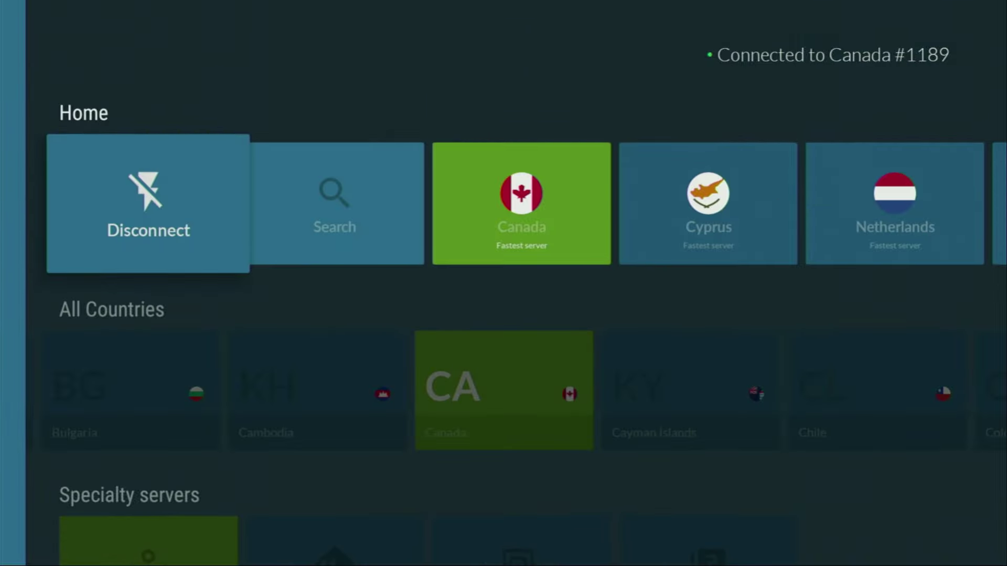
{"action": "key", "text": "Right"}
{"action": "key", "text": "Right"}
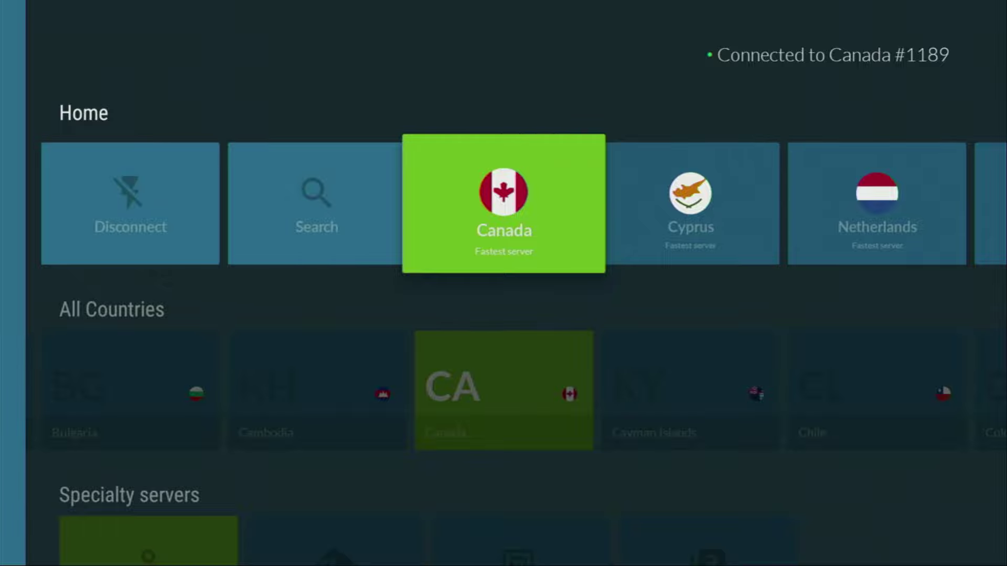
{"action": "key", "text": "Down"}
{"action": "key", "text": "Right"}
{"action": "key", "text": "Right"}
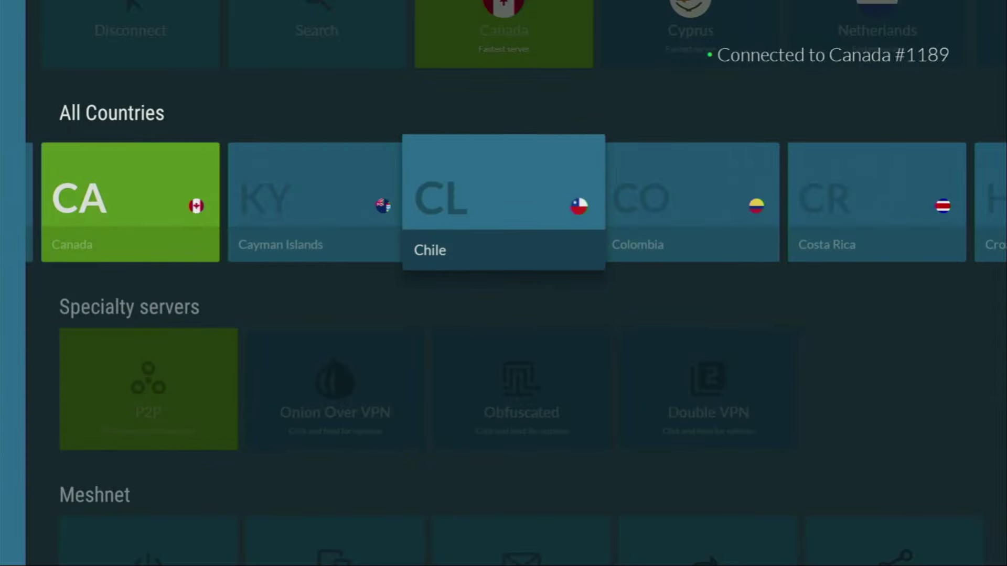
{"action": "key", "text": "Right"}
{"action": "key", "text": "Right"}
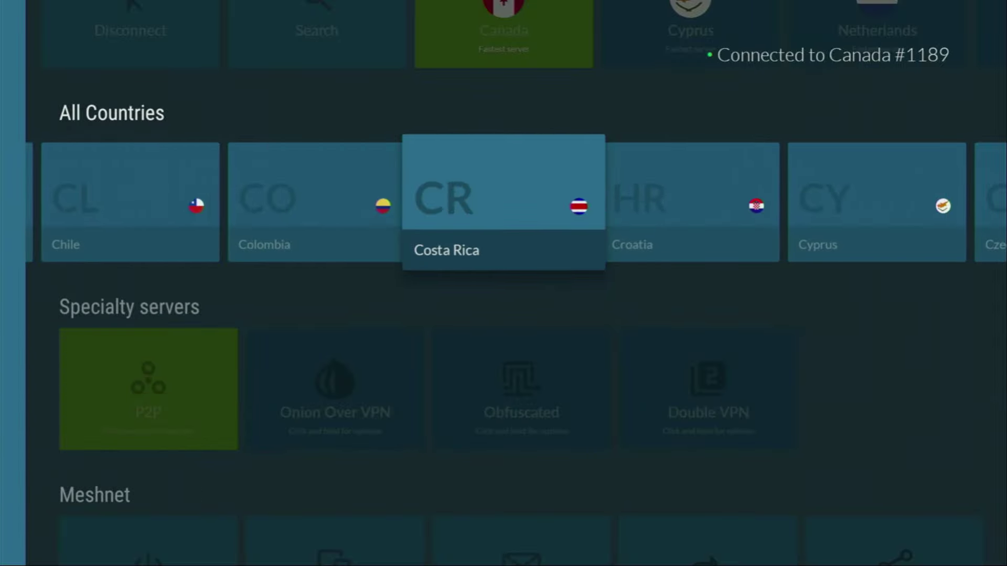
{"action": "key", "text": "Right"}
{"action": "key", "text": "Right"}
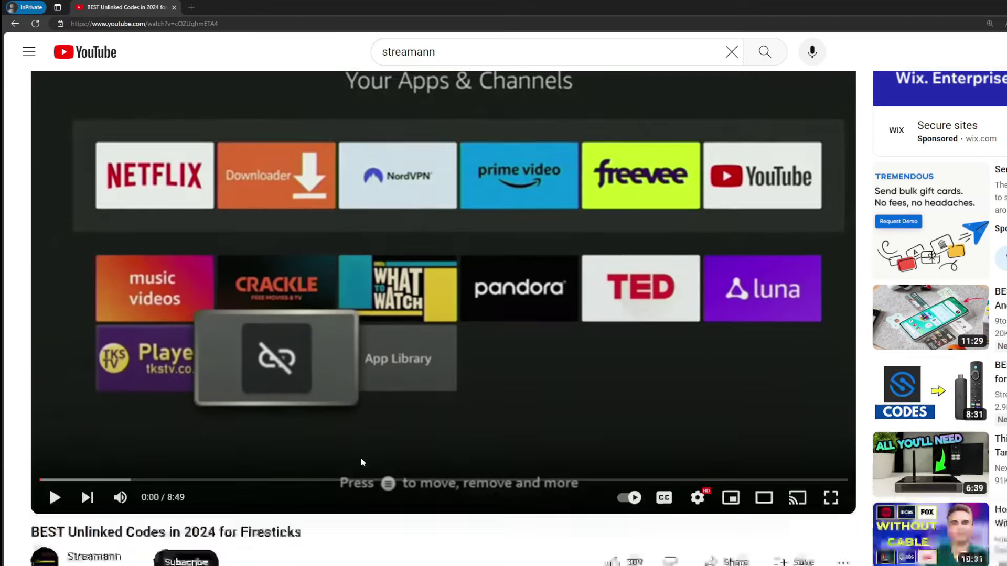
Step: Expand the YouTube description and open the pinned comment's NordVPN offer link in a new tab
{"action": "scroll", "coordinate": [361, 463], "scroll_direction": "down", "scroll_amount": 6}
{"action": "left_click", "coordinate": [331, 317]}
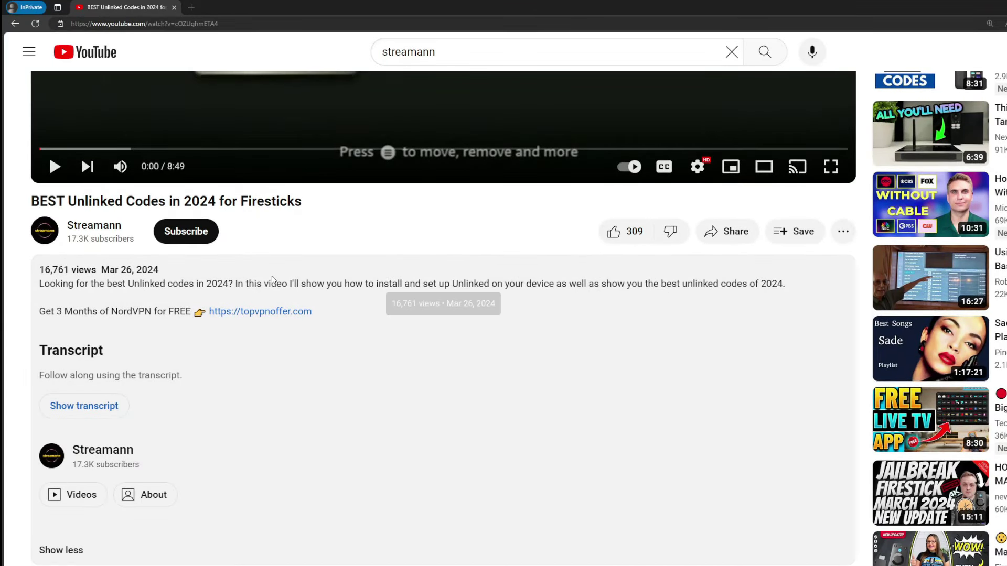
{"action": "scroll", "coordinate": [270, 326], "scroll_direction": "down", "scroll_amount": 5}
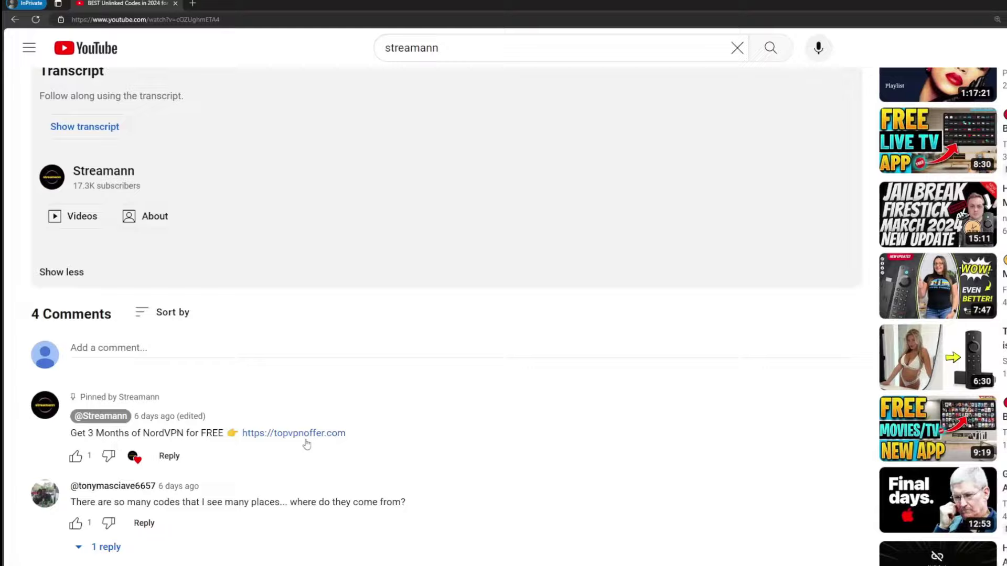
{"action": "left_click_drag", "start_coordinate": [377, 428], "coordinate": [254, 427]}
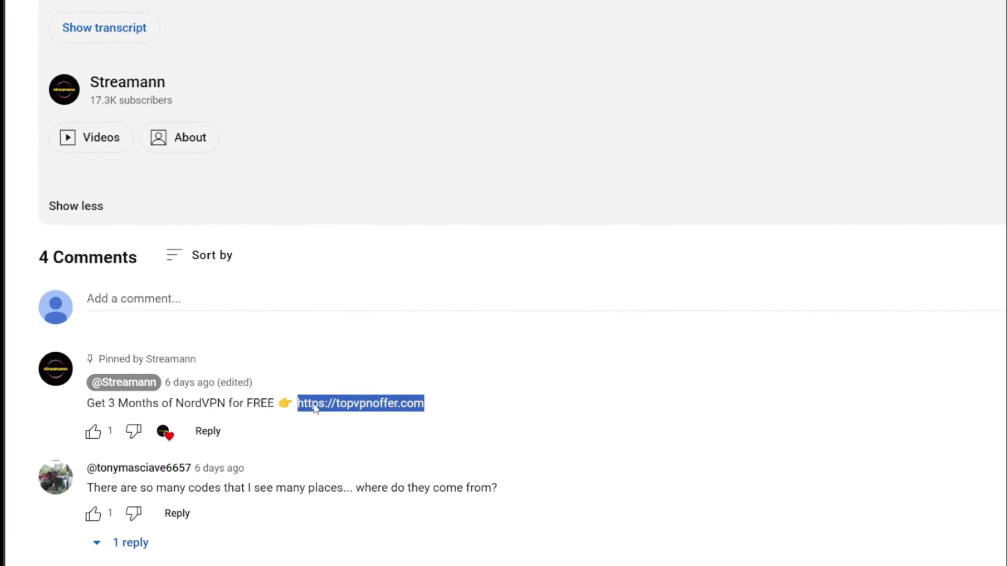
{"action": "left_click", "coordinate": [404, 399]}
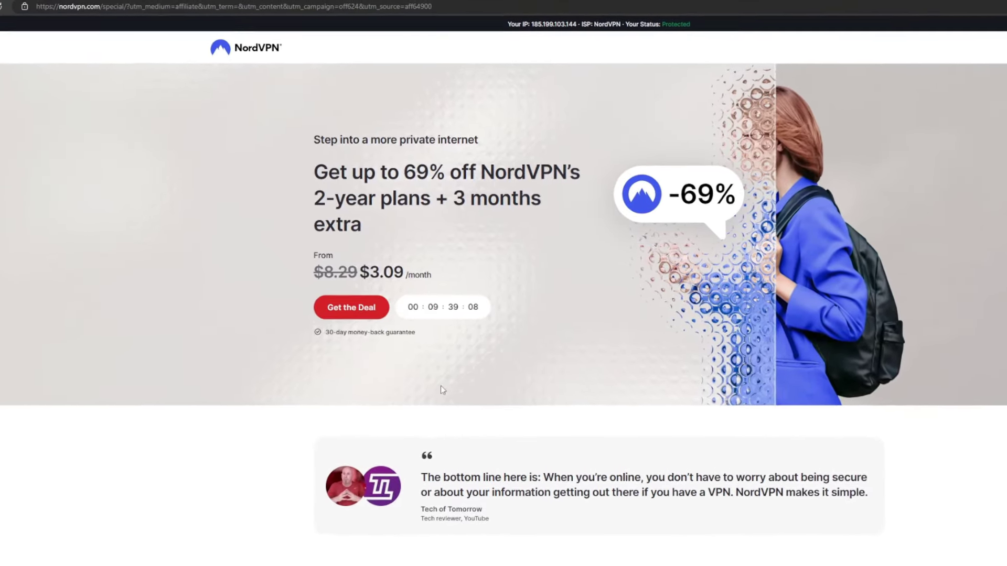
{"action": "left_click_drag", "start_coordinate": [453, 198], "coordinate": [550, 218]}
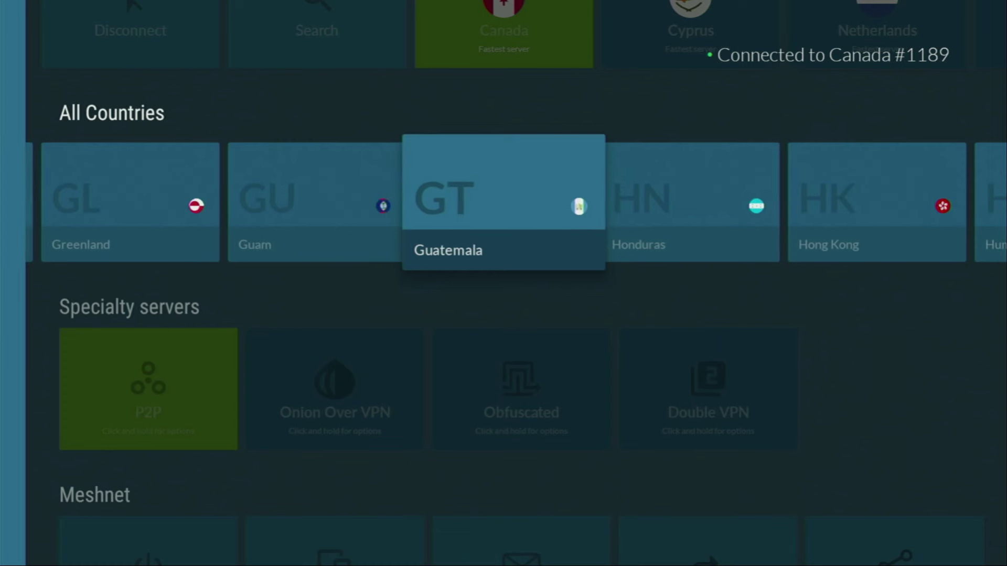
{"action": "key", "text": "Right"}
Step: Browse the All Countries row past Guatemala to Hong Kong, staying connected to Canada
{"action": "key", "text": "Right"}
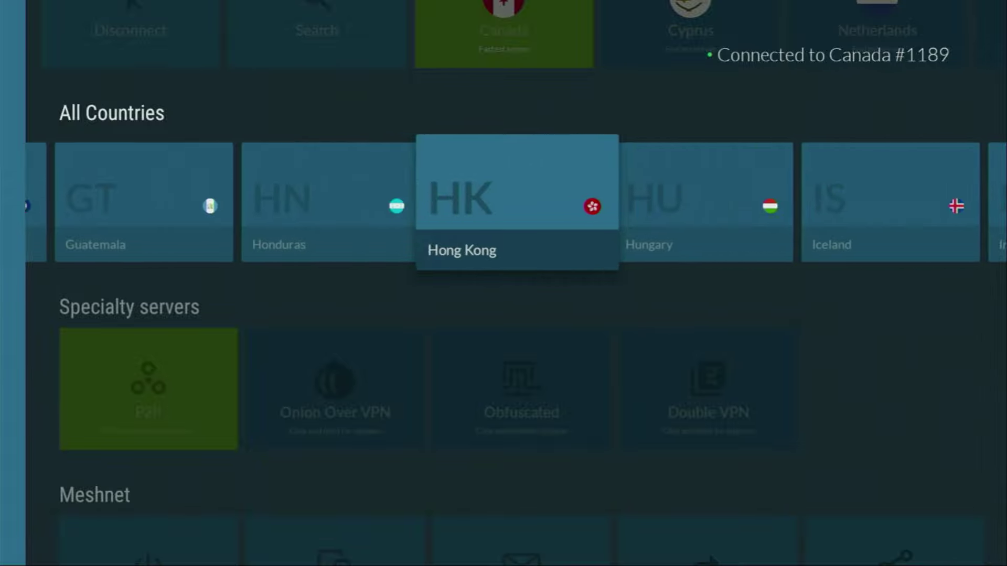
{"action": "key", "text": "Right"}
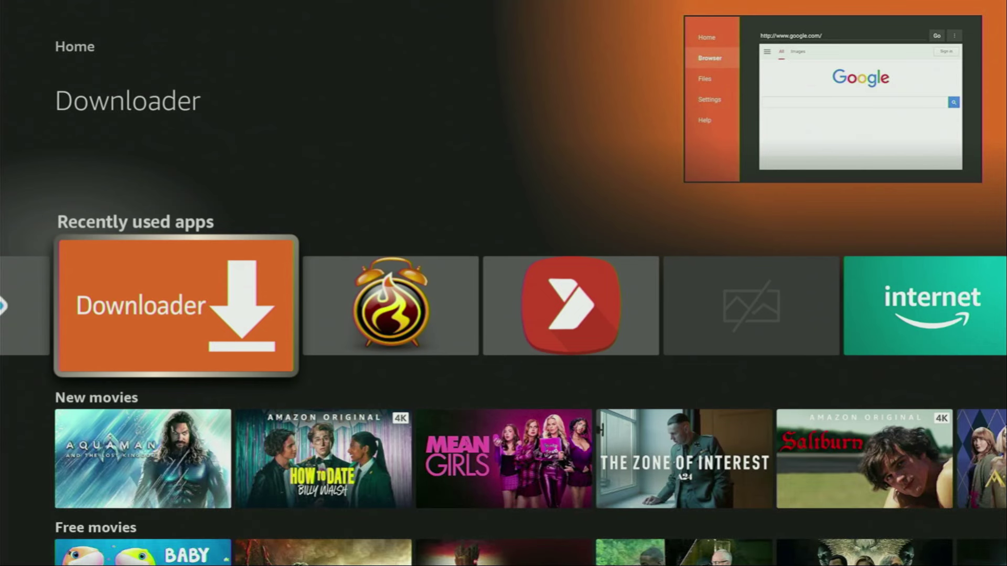
Step: Open Downloader and bring up the on-screen keyboard for its URL field
{"action": "key", "text": "Return"}
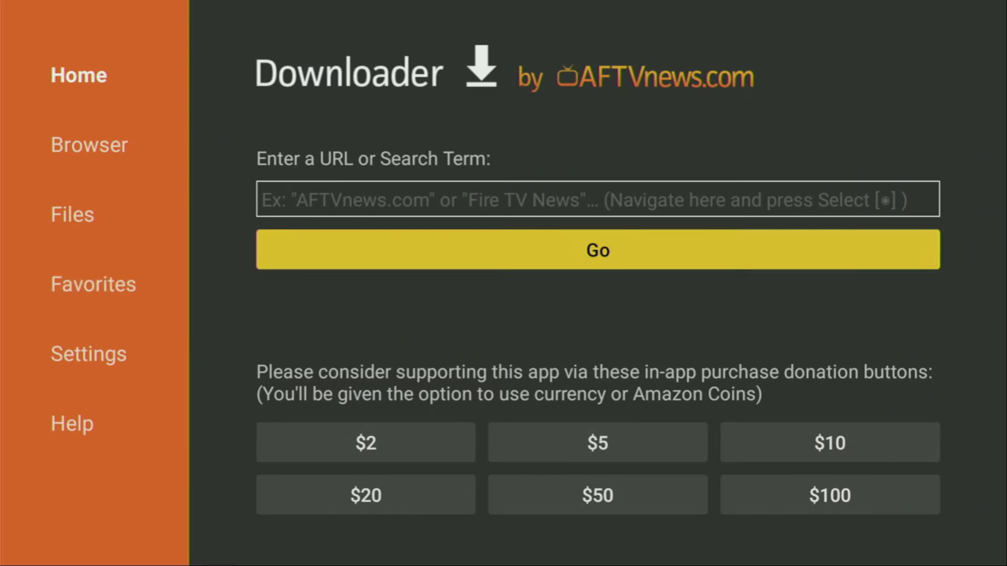
{"action": "key", "text": "Left"}
{"action": "key", "text": "Up"}
{"action": "key", "text": "Up"}
{"action": "key", "text": "Up"}
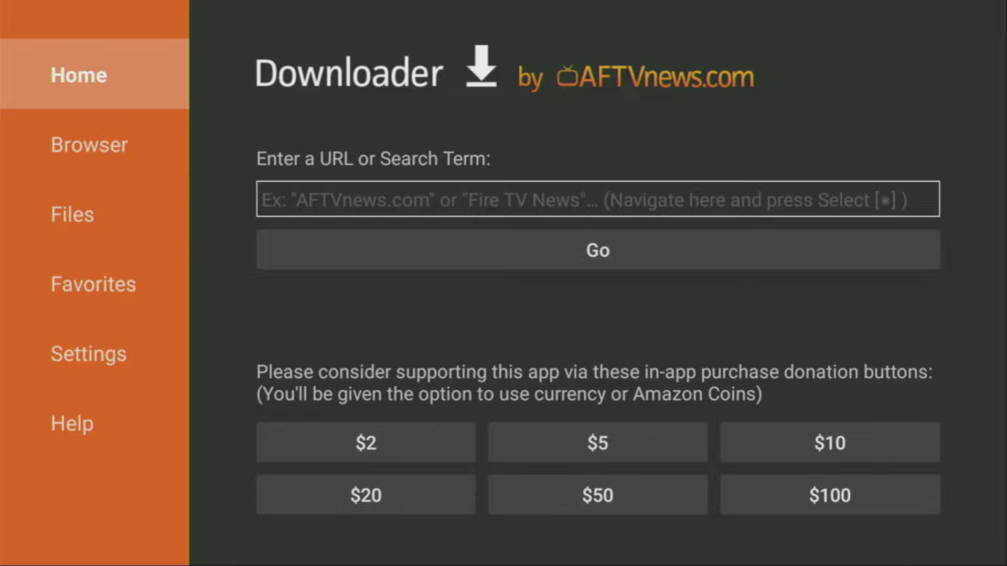
{"action": "key", "text": "Right"}
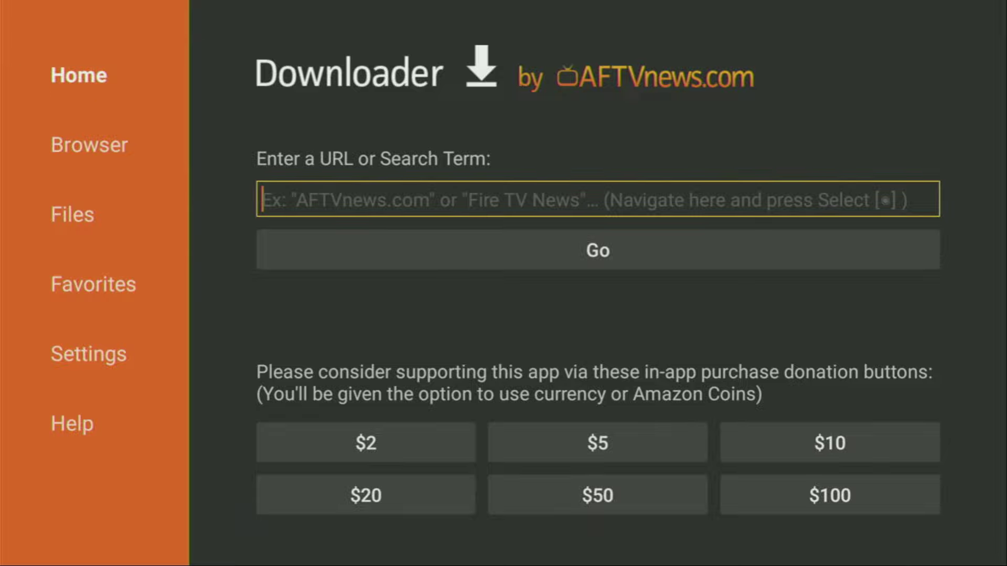
{"action": "key", "text": "Return"}
Step: Enter the code 28907 on the keyboard and move down toward Go
{"action": "key", "text": "Up"}
{"action": "key", "text": "Right"}
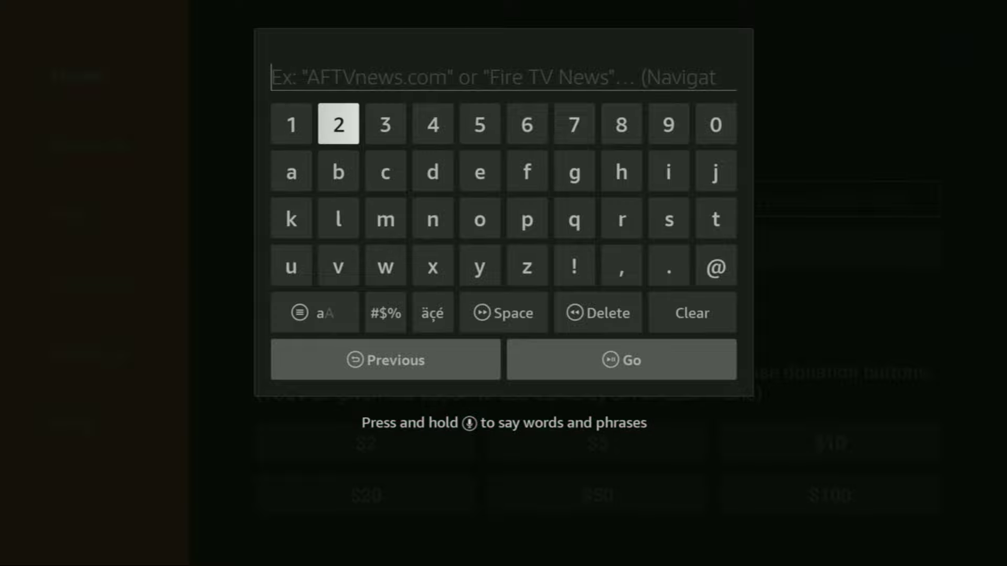
{"action": "key", "text": "Return"}
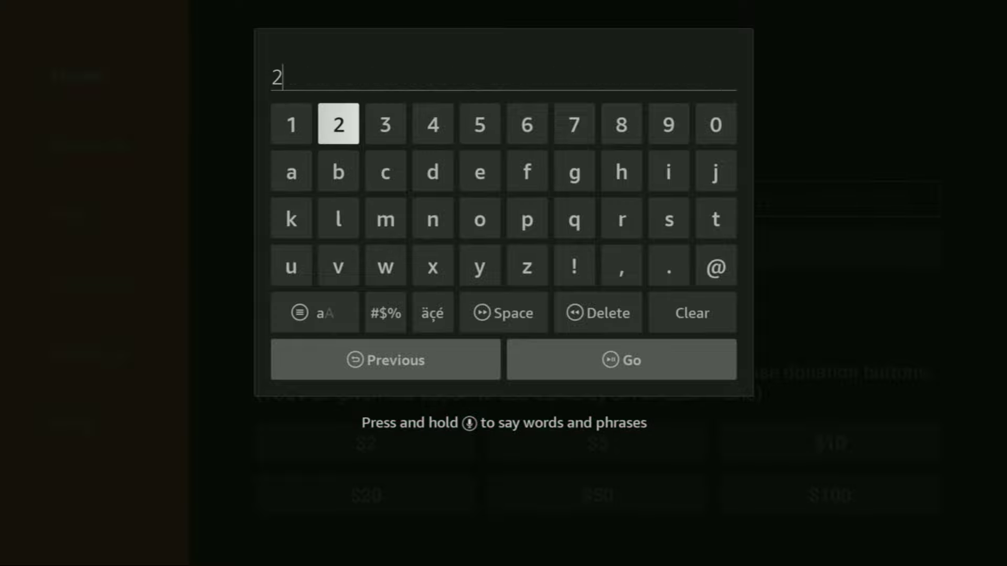
{"action": "key", "text": "Left"}
{"action": "key", "text": "Left"}
{"action": "key", "text": "Left"}
{"action": "key", "text": "Left"}
{"action": "key", "text": "Return"}
{"action": "key", "text": "Right"}
{"action": "key", "text": "Return"}
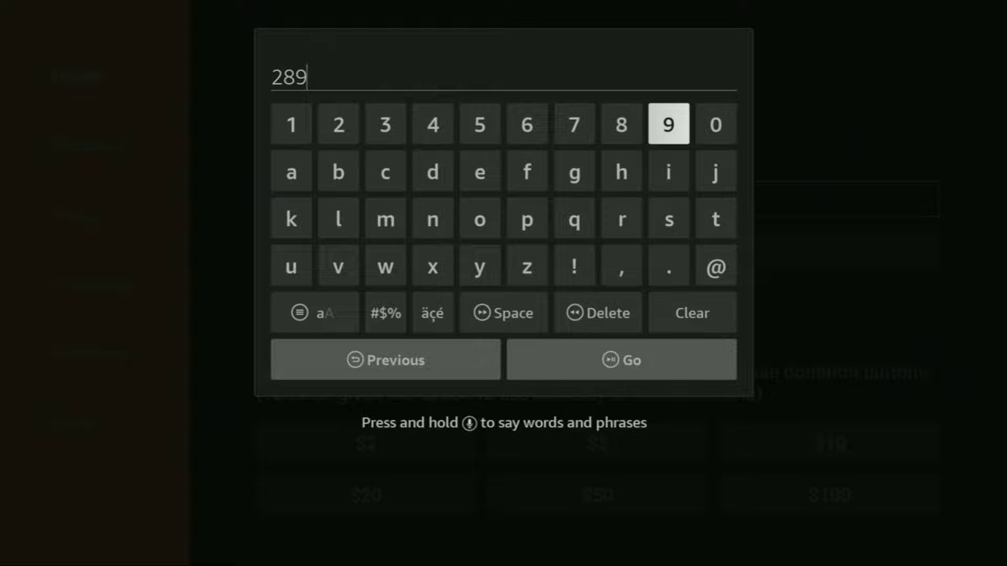
{"action": "key", "text": "Right"}
{"action": "key", "text": "Return"}
{"action": "key", "text": "Left"}
{"action": "key", "text": "Left"}
{"action": "key", "text": "Left"}
{"action": "key", "text": "Return"}
{"action": "key", "text": "Down"}
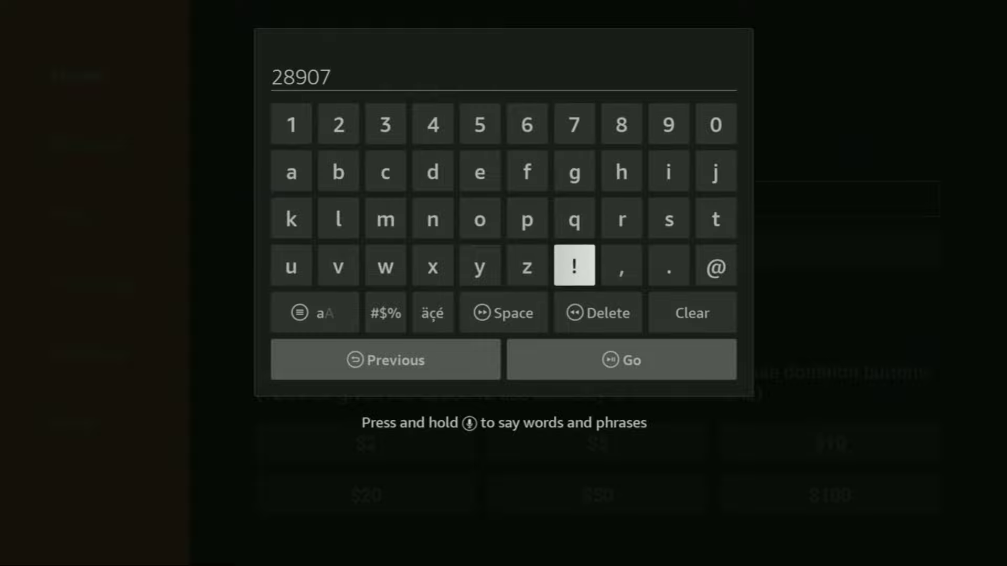
{"action": "key", "text": "Down"}
{"action": "key", "text": "Down"}
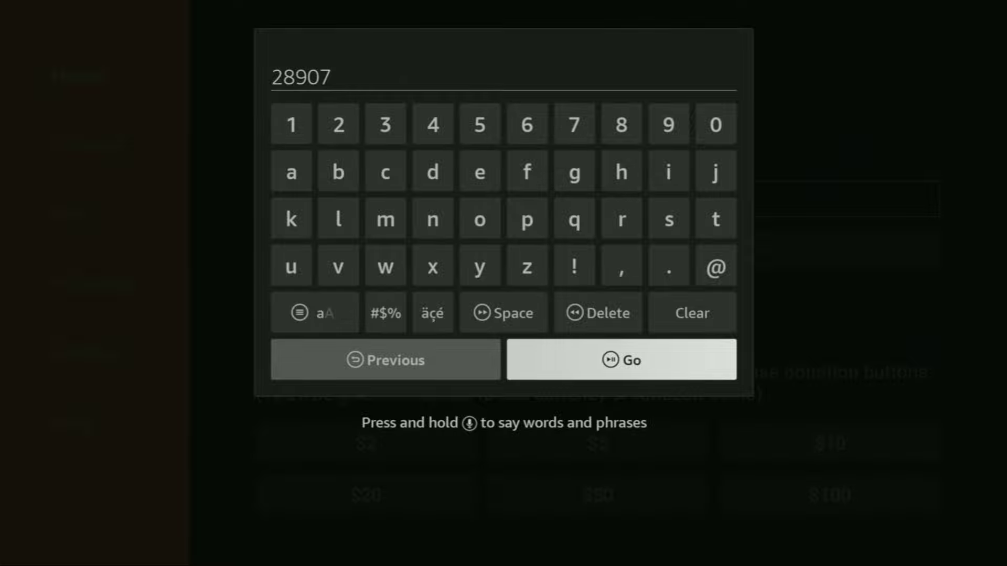
Step: Submit code 28907, then open TiviMate IPTV Player from the site's IPTV Players list
{"action": "key", "text": "Return"}
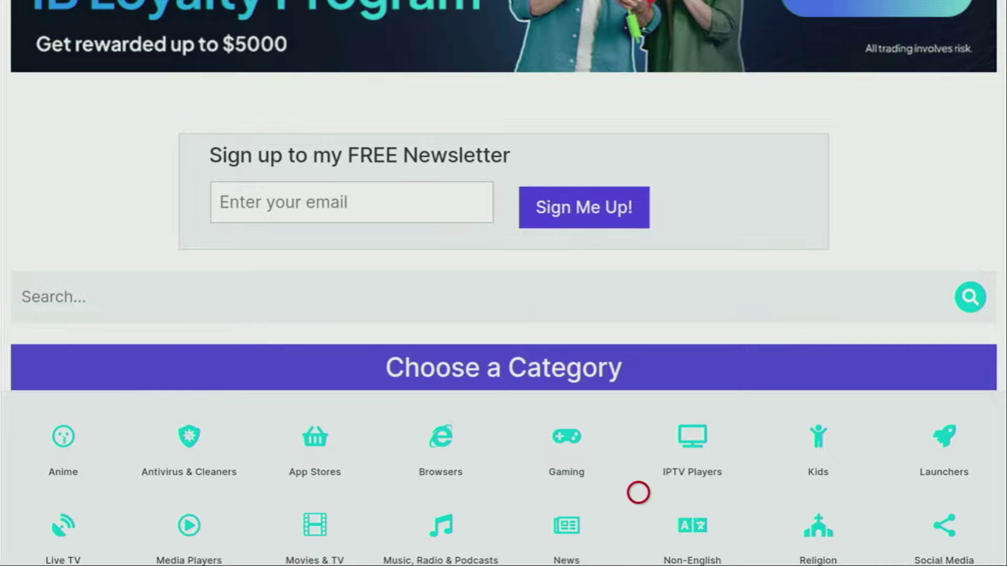
{"action": "left_click", "coordinate": [691, 439]}
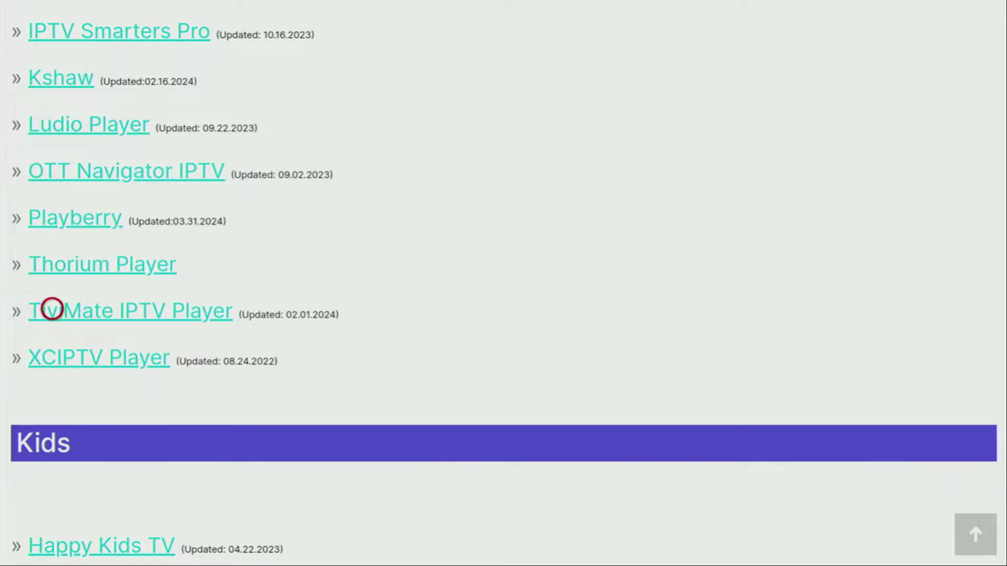
{"action": "left_click", "coordinate": [52, 309]}
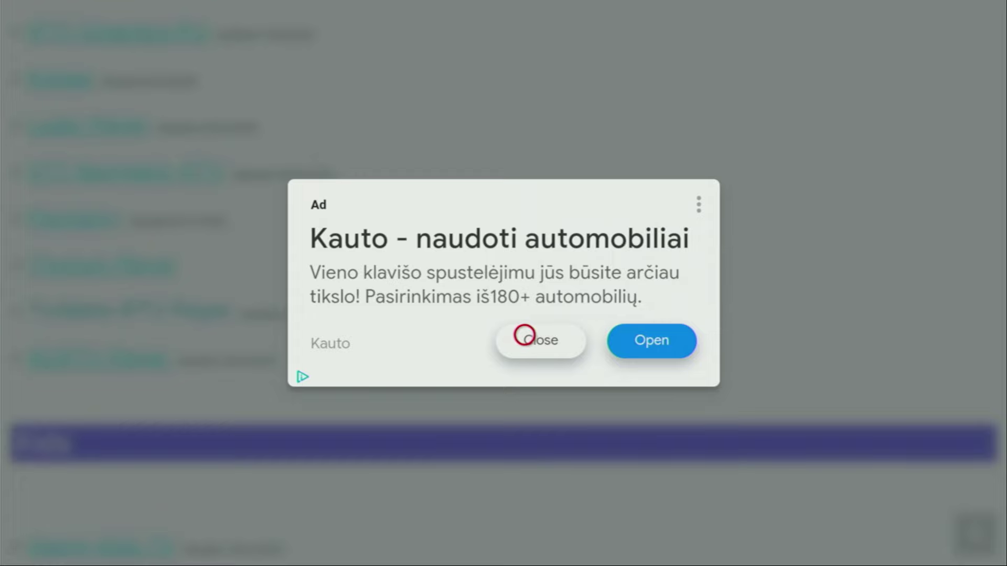
Step: Close the ad, scroll down the TiviMate page and start downloading the app file
{"action": "left_click", "coordinate": [524, 335]}
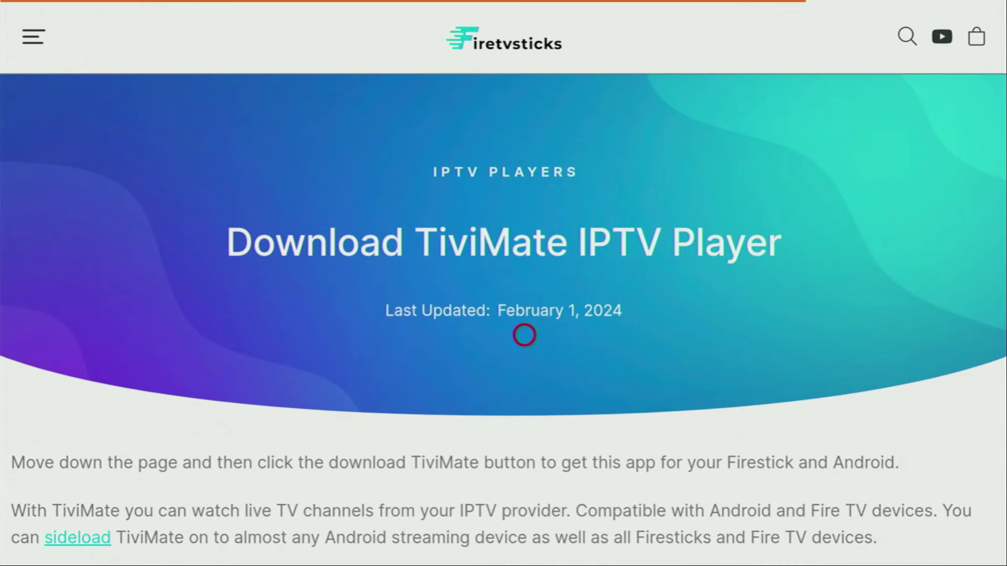
{"action": "scroll", "coordinate": [524, 544], "scroll_direction": "down", "scroll_amount": 10}
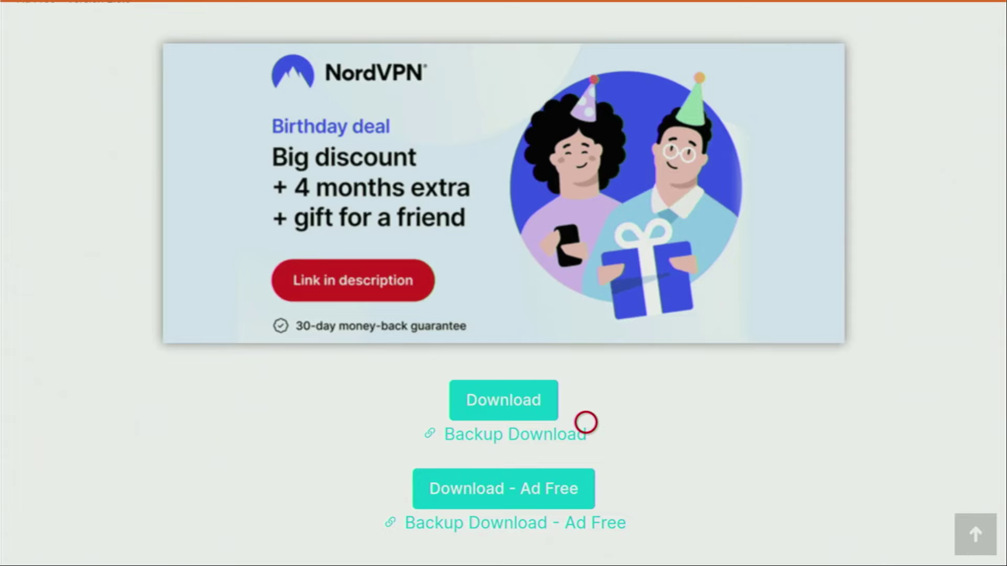
{"action": "scroll", "coordinate": [367, 91], "scroll_direction": "down", "scroll_amount": 5}
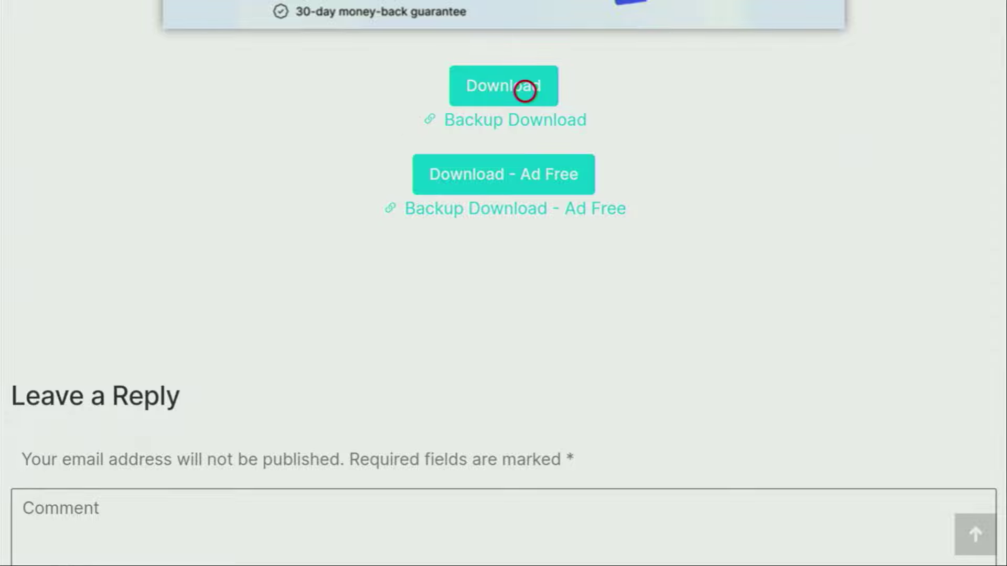
{"action": "left_click", "coordinate": [525, 92]}
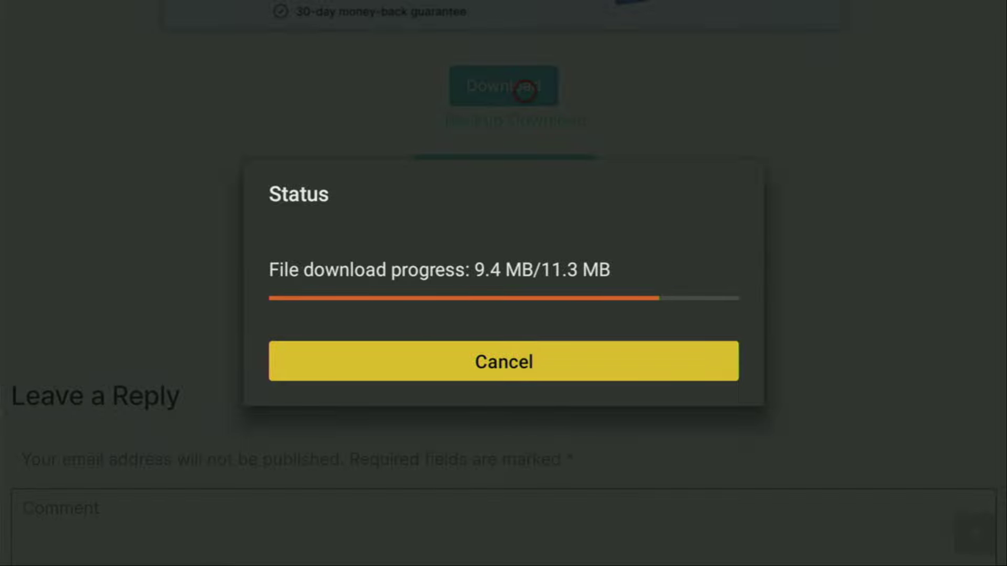
Step: Install TiviMate from the downloaded file, then delete the TiviMate-v4.7.0.apk installer
{"action": "key", "text": "Return"}
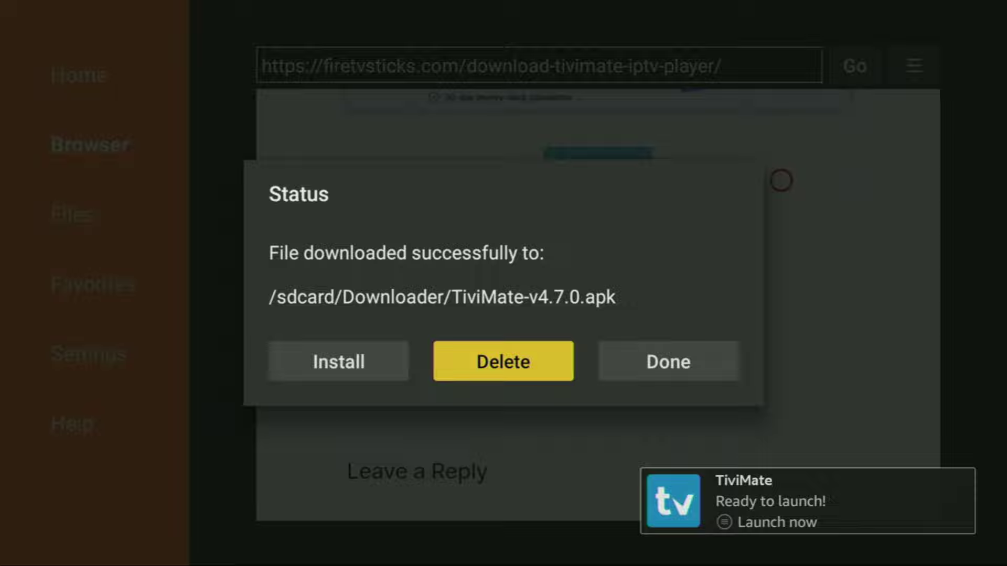
{"action": "key", "text": "Return"}
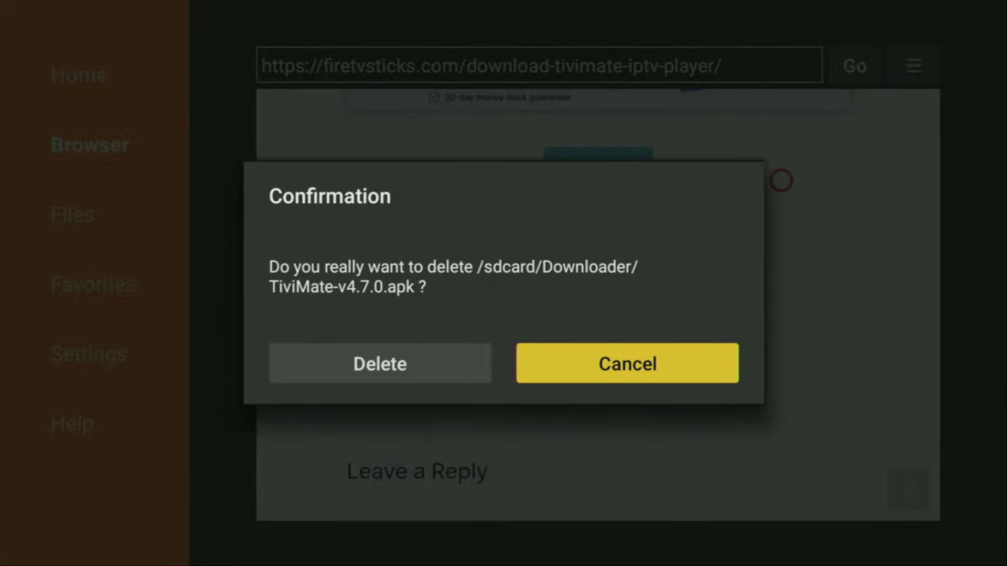
{"action": "key", "text": "Left"}
{"action": "key", "text": "Return"}
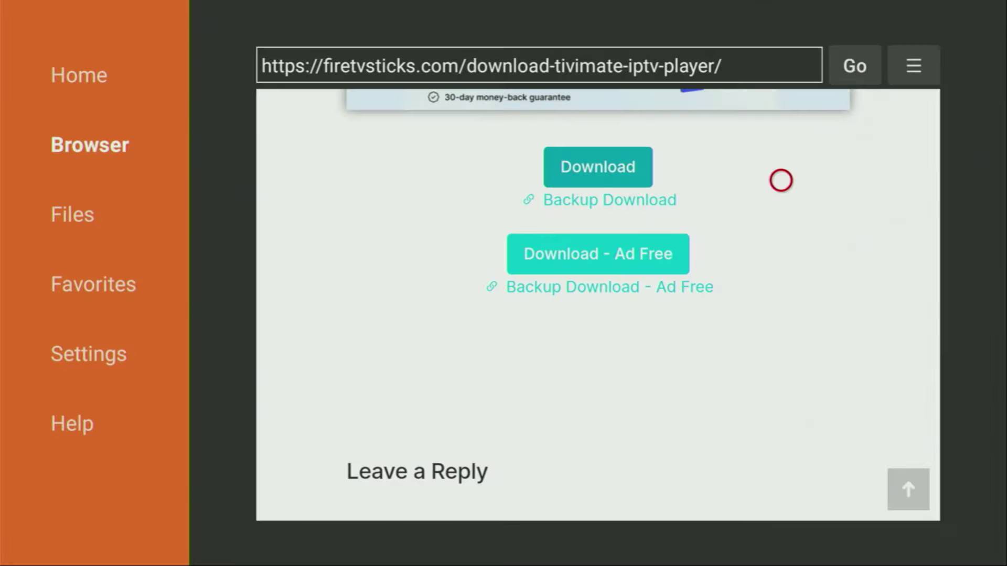
Step: From the full apps grid, move the TiviMate tile to the front, ahead of Kodi and Downloader
{"action": "key", "text": "Home"}
{"action": "key", "text": "Right"}
{"action": "key", "text": "Right"}
{"action": "key", "text": "Right"}
{"action": "key", "text": "Right"}
{"action": "key", "text": "Right"}
{"action": "key", "text": "Right"}
{"action": "key", "text": "Right"}
{"action": "key", "text": "Right"}
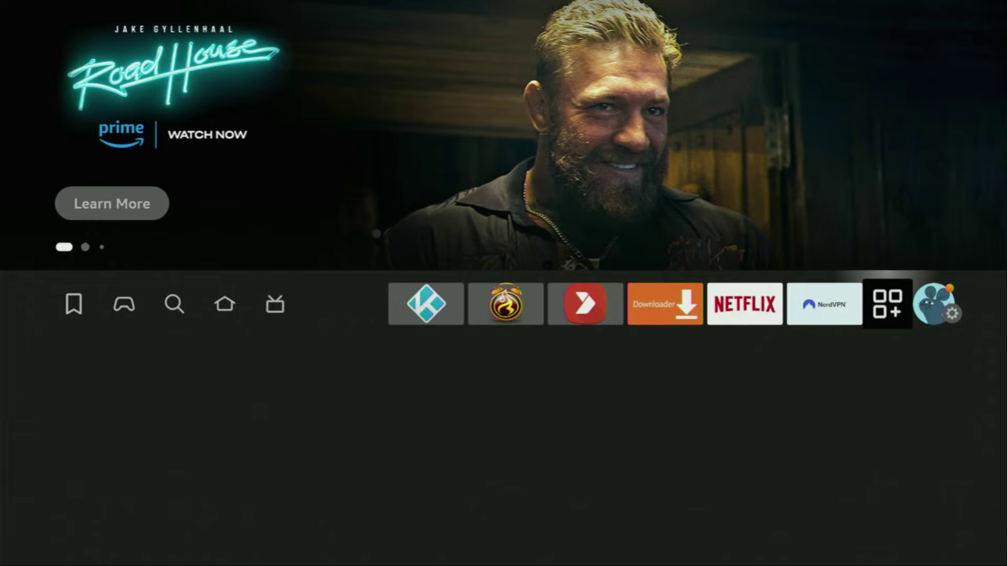
{"action": "key", "text": "Return"}
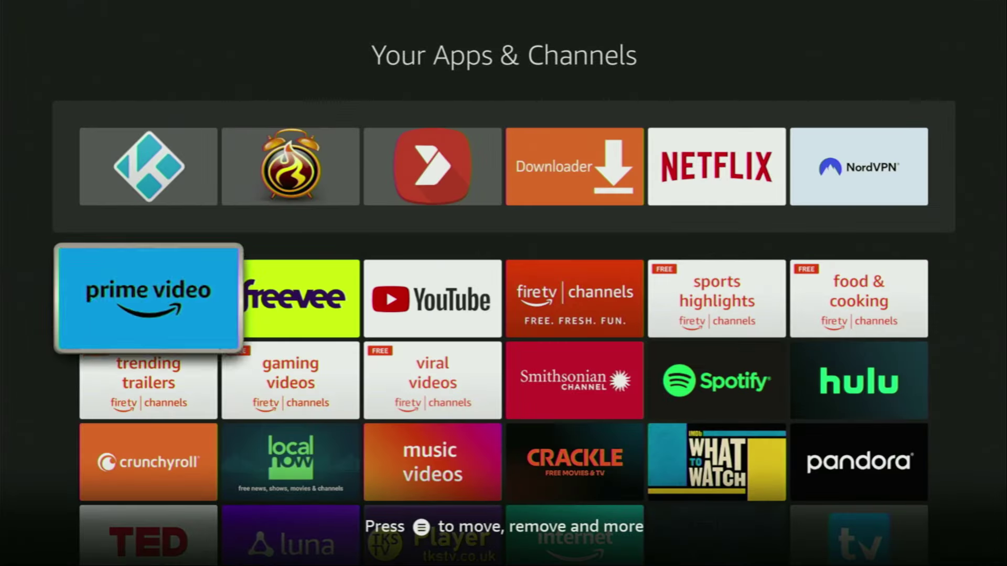
{"action": "key", "text": "Down"}
{"action": "key", "text": "Down"}
{"action": "key", "text": "Down"}
{"action": "key", "text": "Right"}
{"action": "key", "text": "Right"}
{"action": "key", "text": "Right"}
{"action": "key", "text": "Right"}
{"action": "key", "text": "Right"}
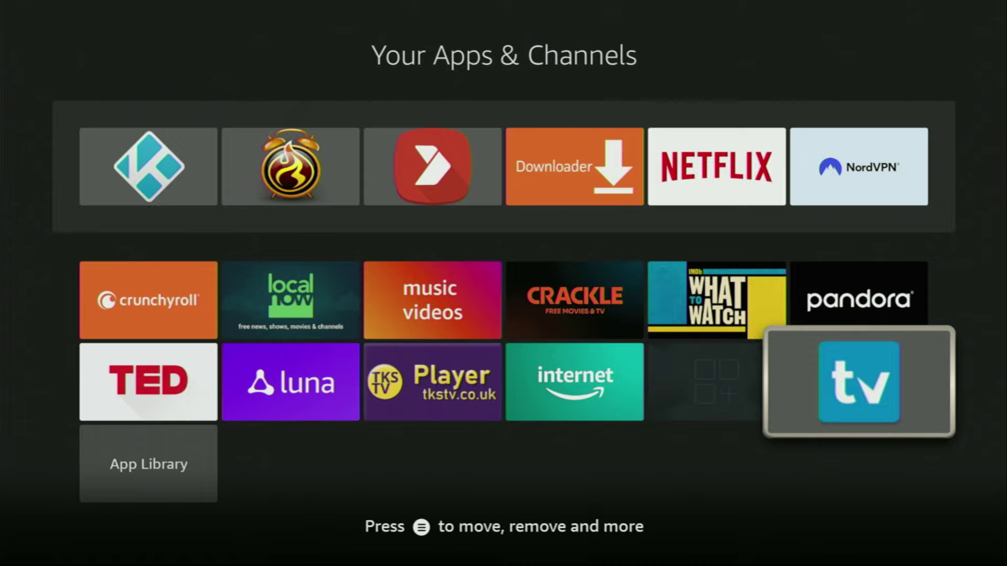
{"action": "key", "text": "Menu"}
{"action": "key", "text": "Down"}
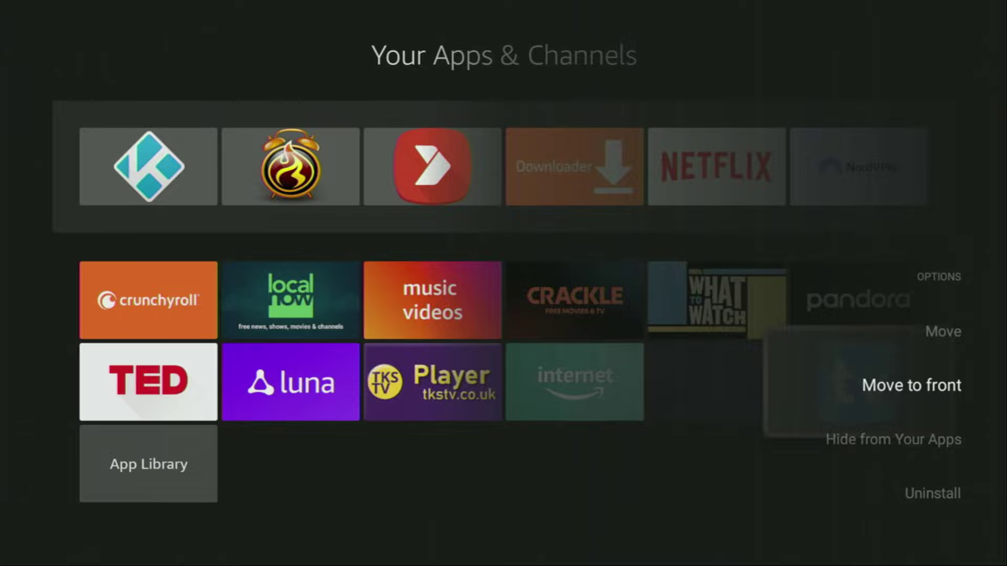
{"action": "key", "text": "Return"}
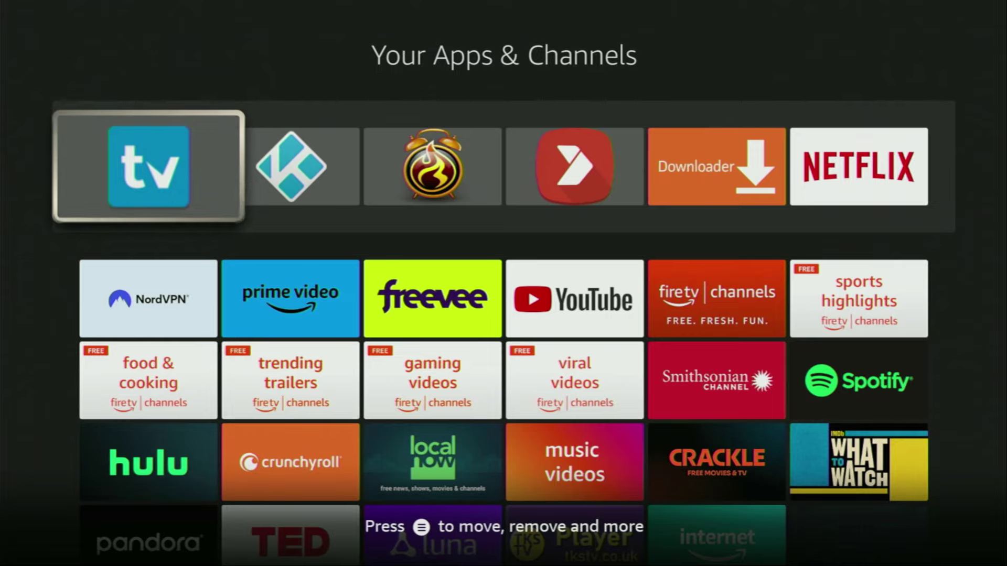
{"action": "key", "text": "Down"}
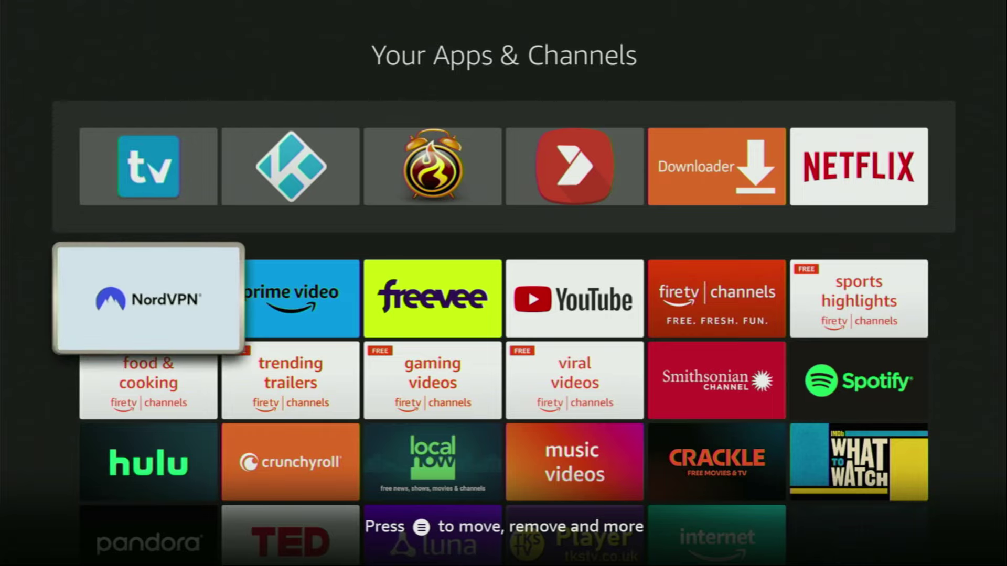
{"action": "key", "text": "Up"}
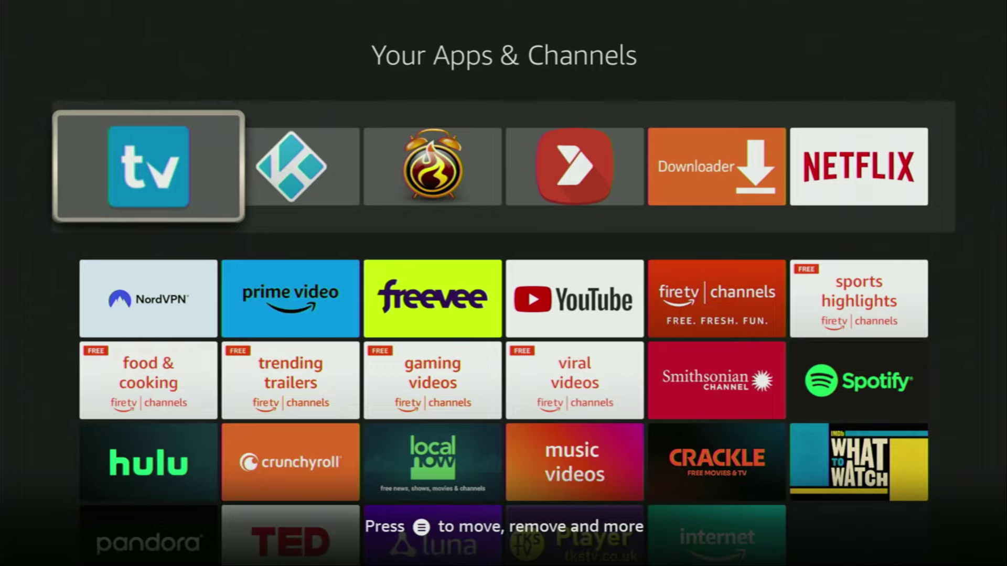
Step: Launch TiviMate, start Add playlist, try M3U playlist, then go back and choose Xtream Codes
{"action": "key", "text": "Return"}
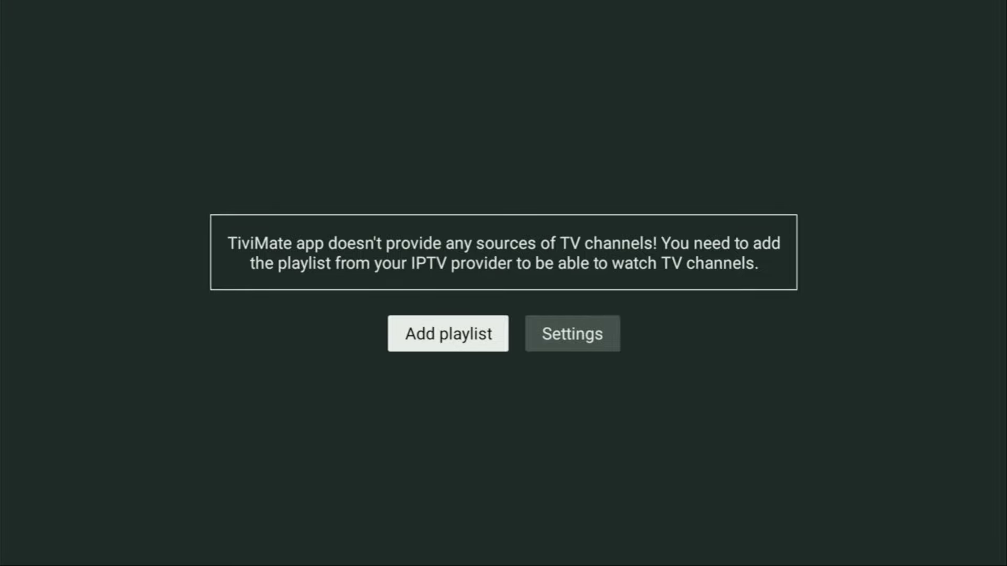
{"action": "key", "text": "Return"}
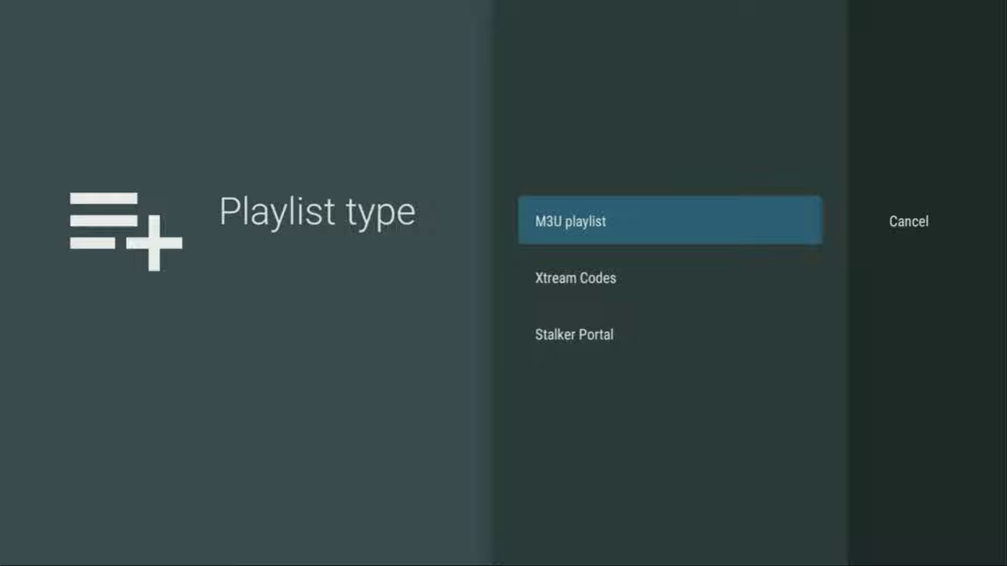
{"action": "key", "text": "Return"}
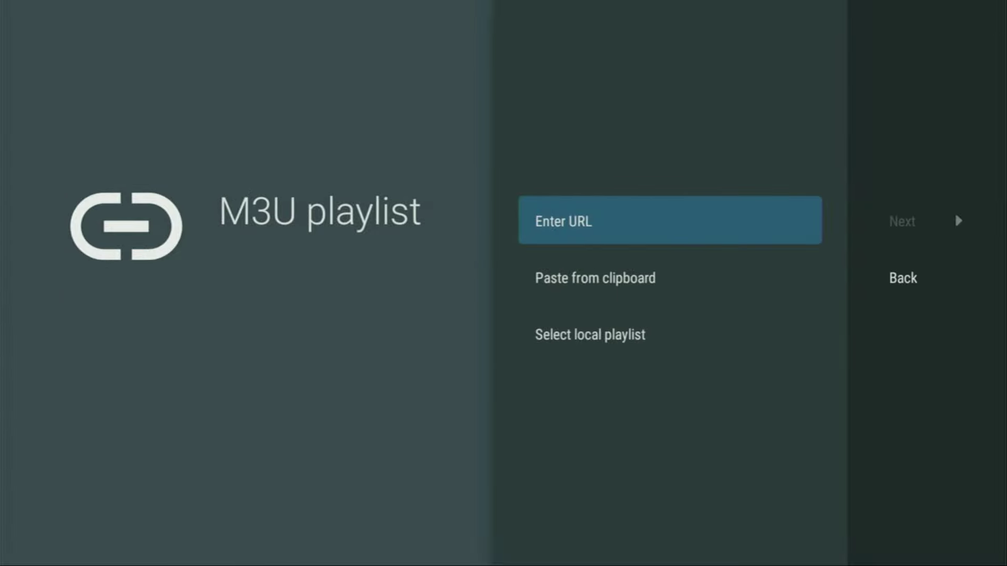
{"action": "key", "text": "Right"}
{"action": "key", "text": "Escape"}
{"action": "key", "text": "Down"}
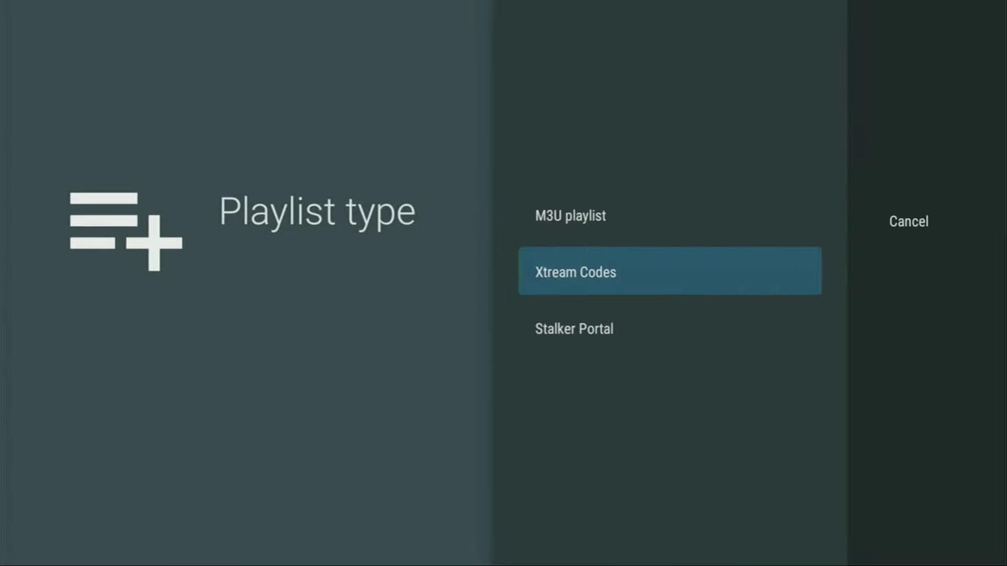
{"action": "key", "text": "Return"}
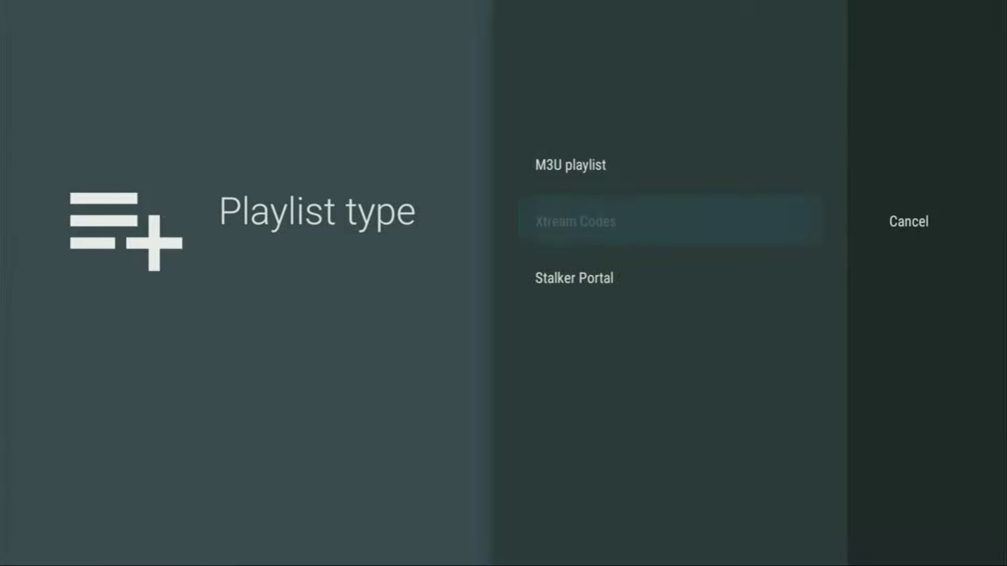